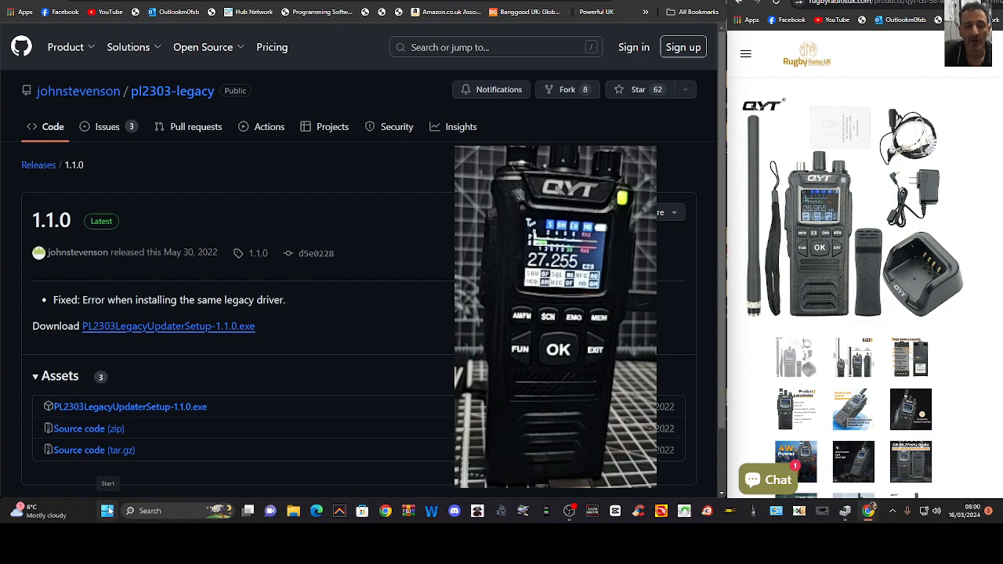
Open Device Manager, check which devices are listed under Ports (COM & LPT), and minimise it
left_click(88, 282)
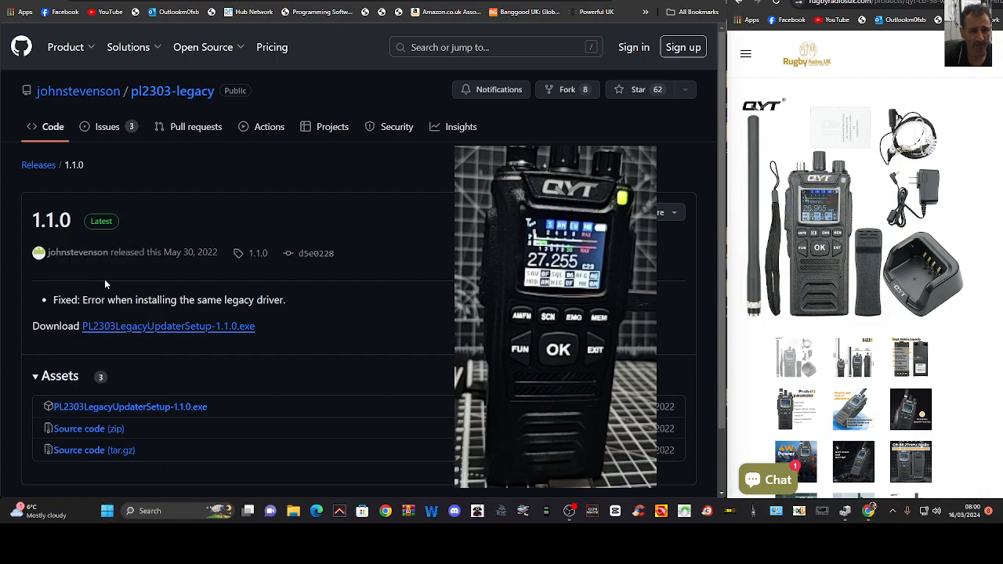
left_click_drag(320, 0, 351, 95)
double_click(147, 268)
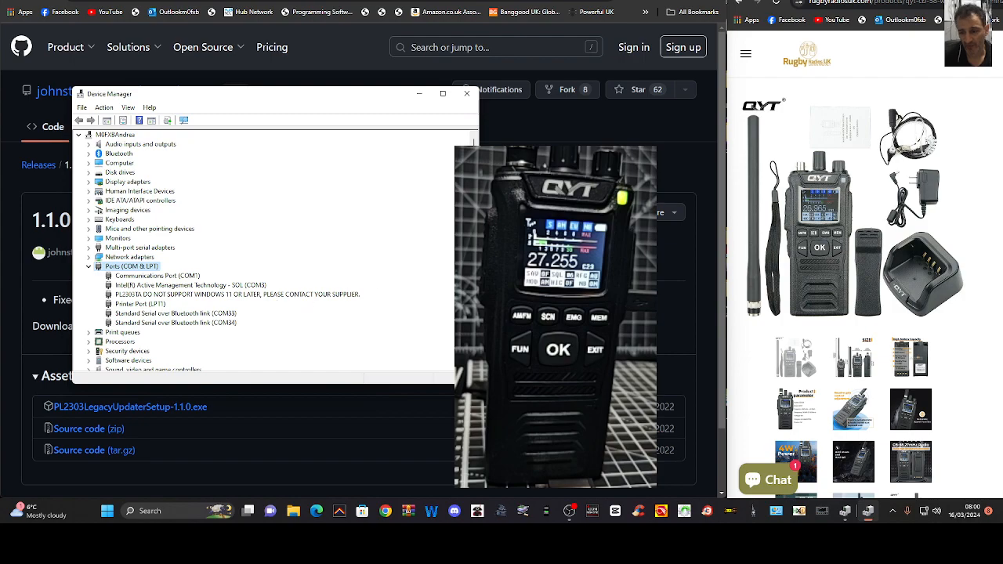
left_click(420, 94)
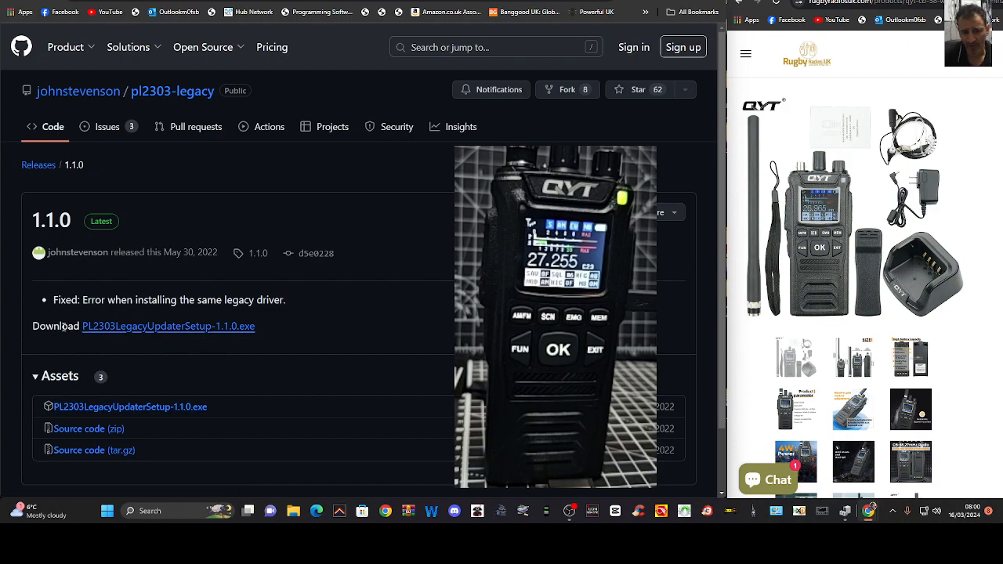
Download PL2303LegacyUpdaterSetup-1.1.0.exe from the GitHub release page despite the unverified warning, and run the updater program directly from its setup
left_click(206, 328)
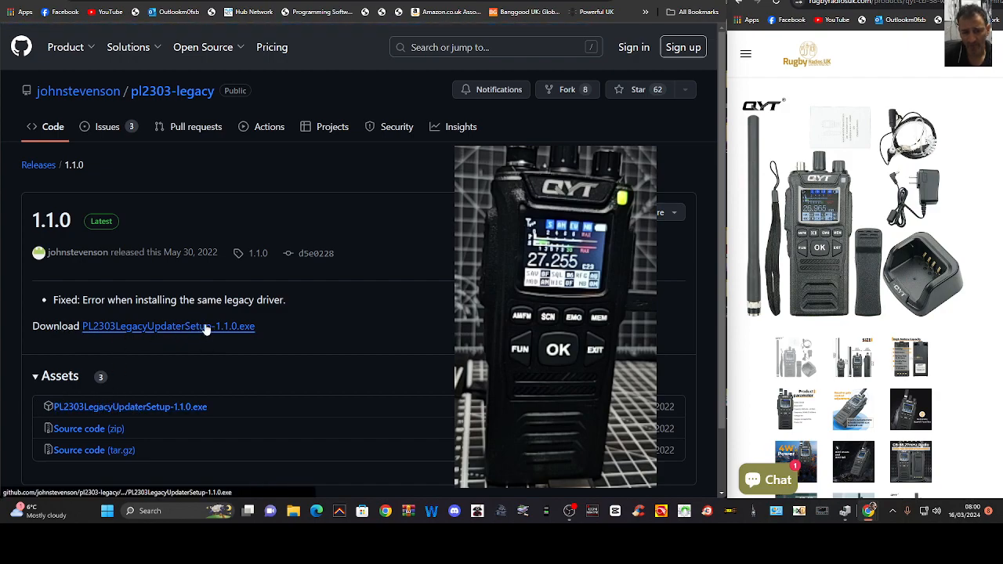
left_click(589, 17)
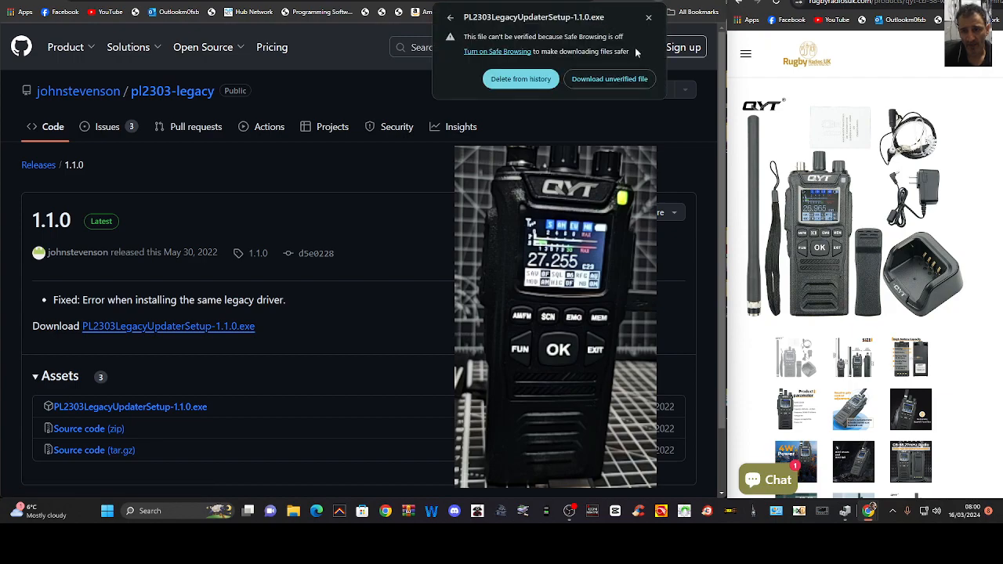
left_click(609, 79)
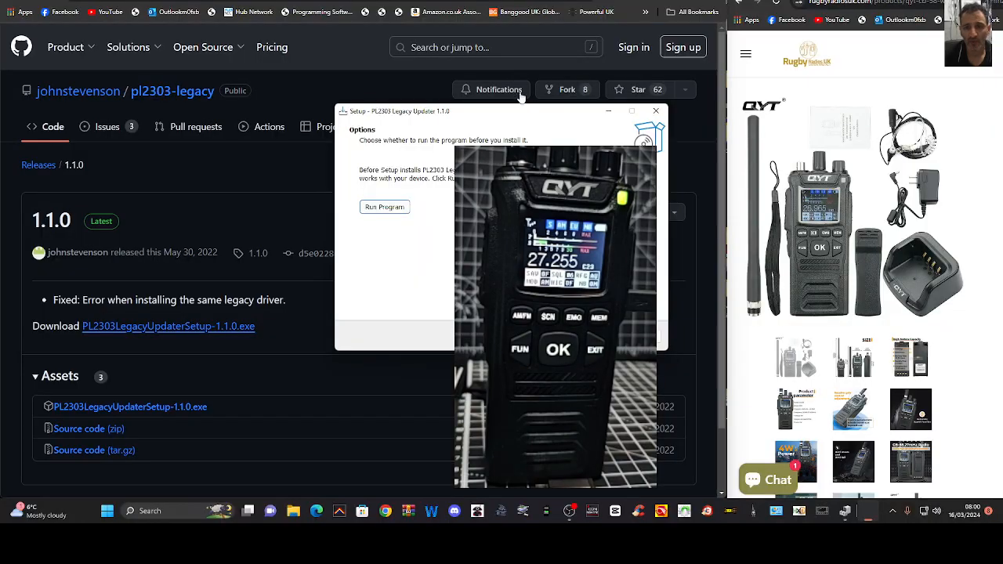
left_click_drag(531, 114, 544, 143)
left_click(399, 239)
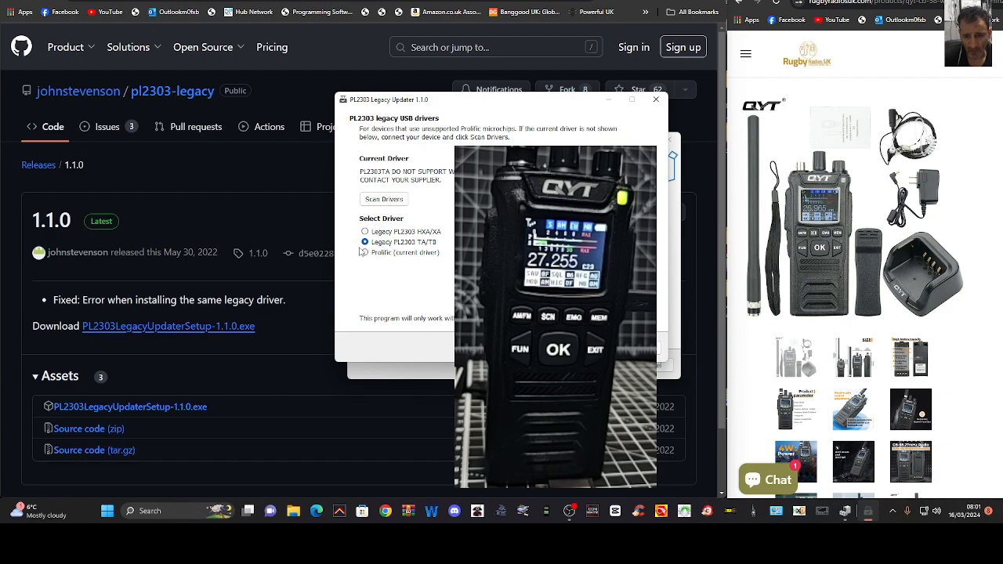
Check the PL2303TA entry under Ports (COM & LPT) in Device Manager, and minimise the window
left_click(571, 511)
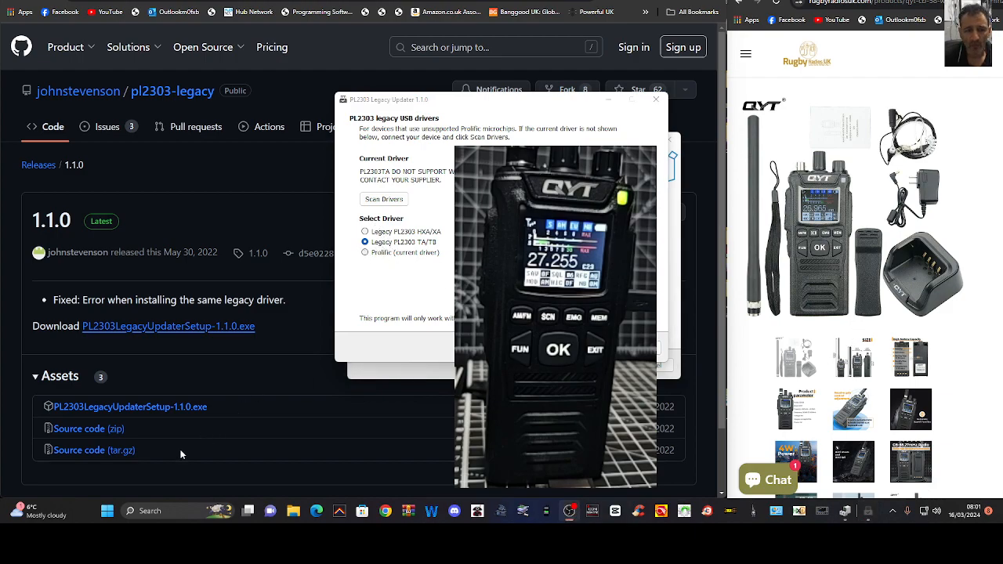
right_click(107, 511)
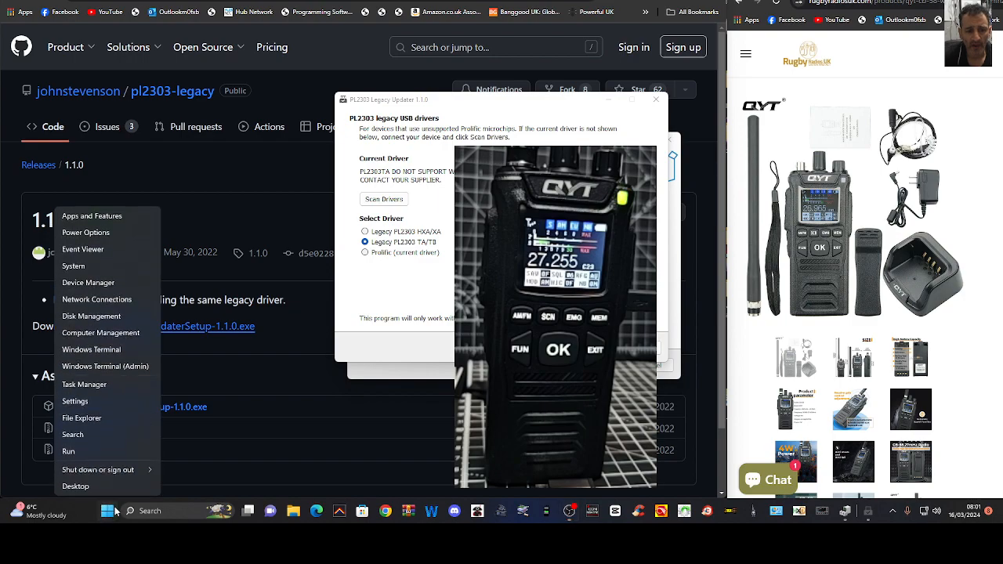
left_click(89, 283)
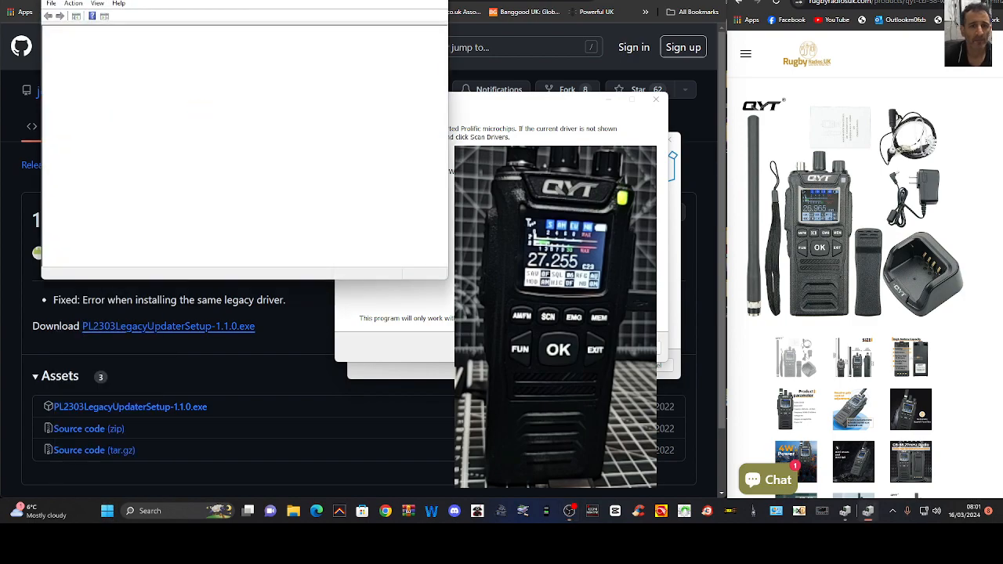
double_click(91, 234)
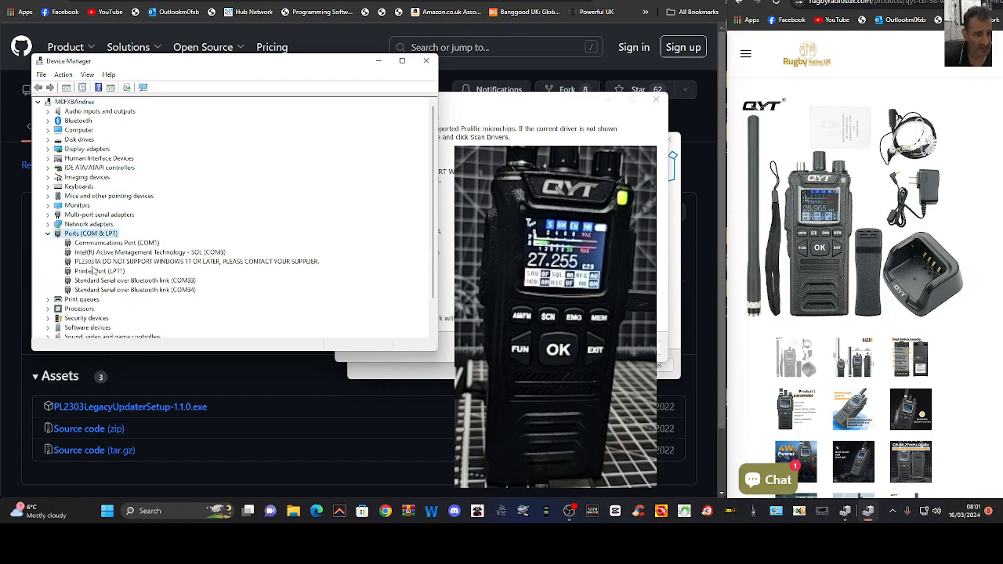
left_click(379, 61)
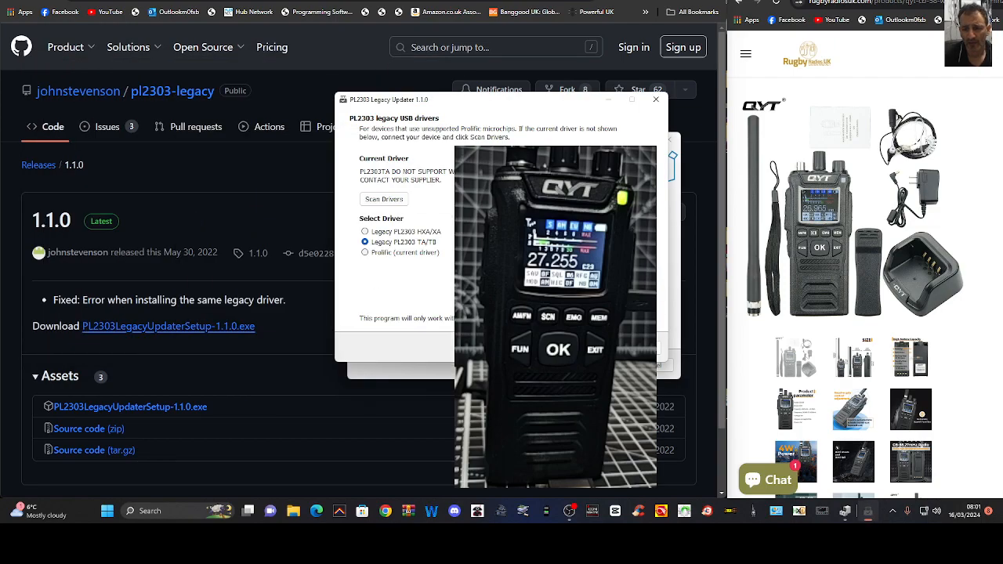
Arrange a narrowed Device Manager window beside the PL2303 Legacy Updater and expand Ports (COM & LPT)
left_click_drag(498, 101, 468, 100)
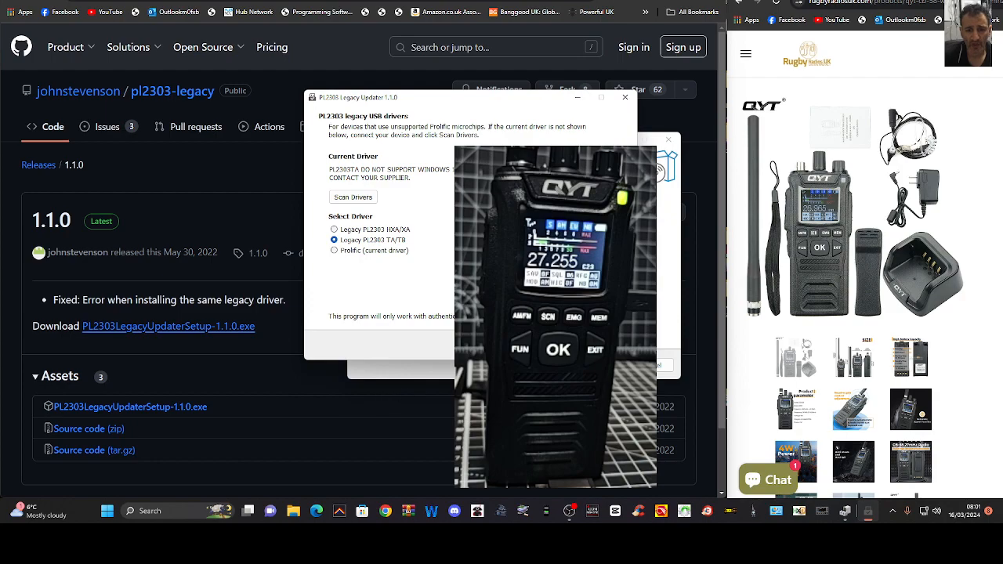
right_click(107, 511)
left_click(102, 284)
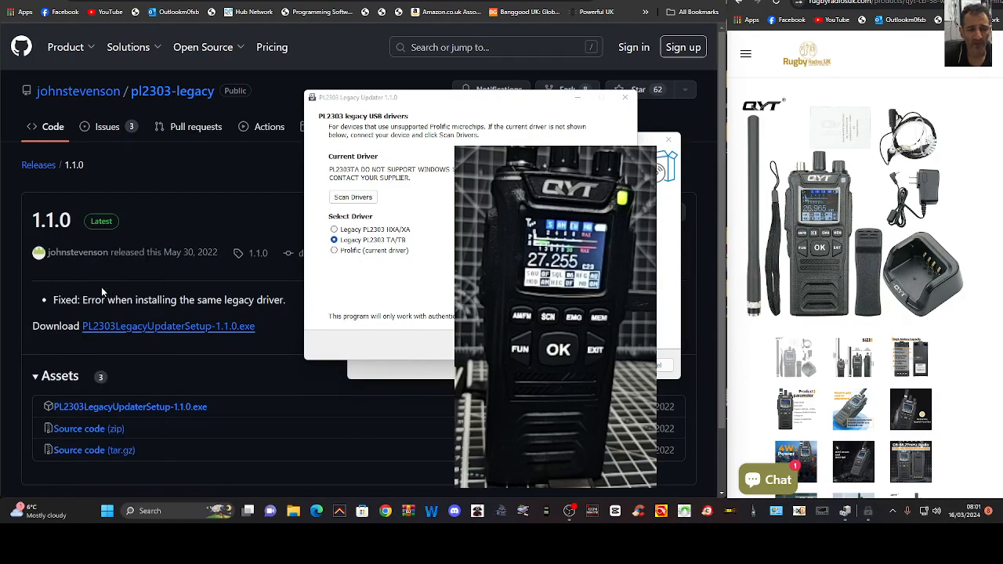
left_click_drag(332, 10, 293, 102)
left_click_drag(410, 225, 297, 231)
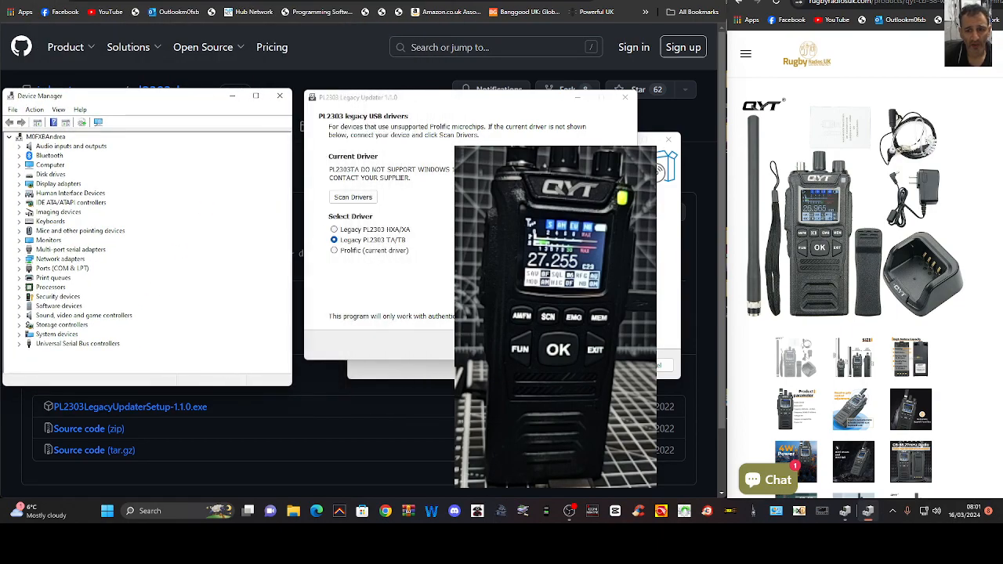
double_click(51, 272)
Install the Legacy PL2303 TA/TB driver with the updater and close the updater
left_click(553, 345)
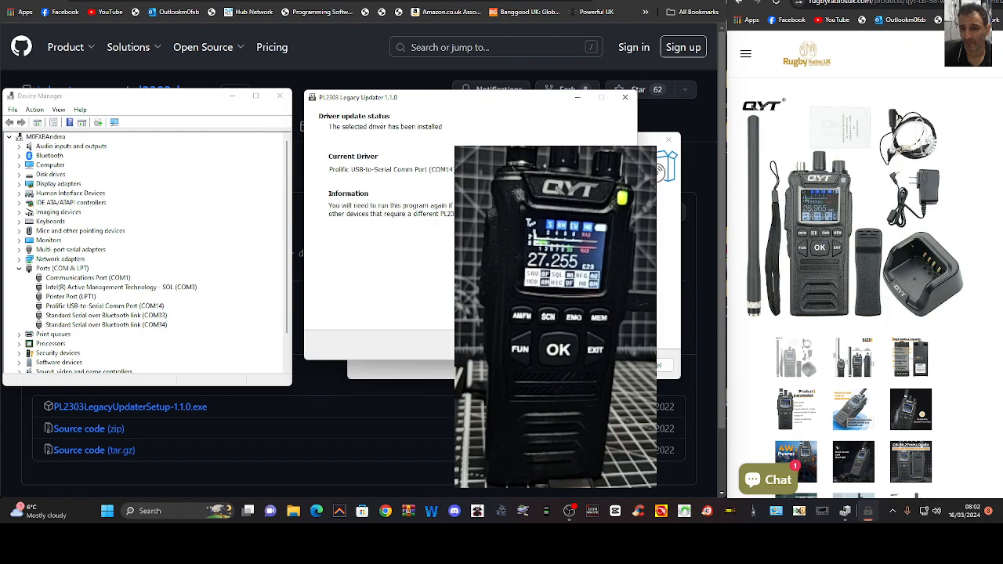
left_click(554, 346)
left_click(554, 345)
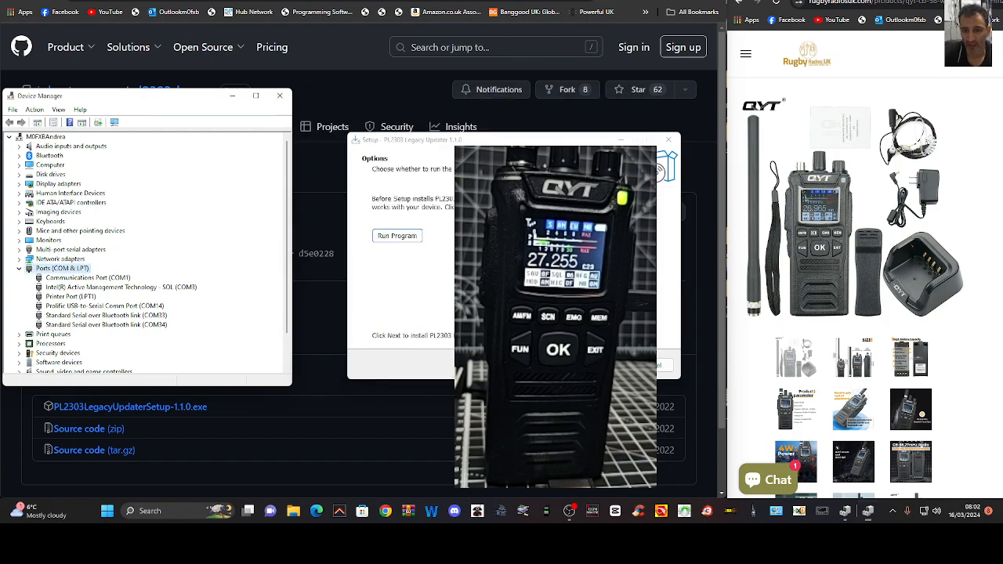
left_click_drag(188, 95, 221, 95)
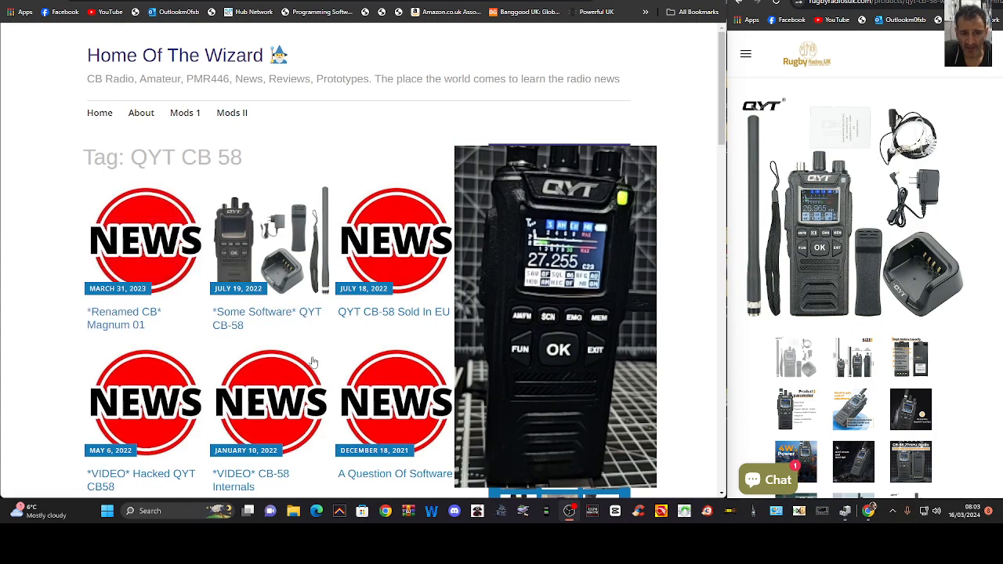
Find the *Some Software* QYT CB-58 post on the Home Of The Wizard site and download the QB-100 Software
scroll(359, 317, "down", 5)
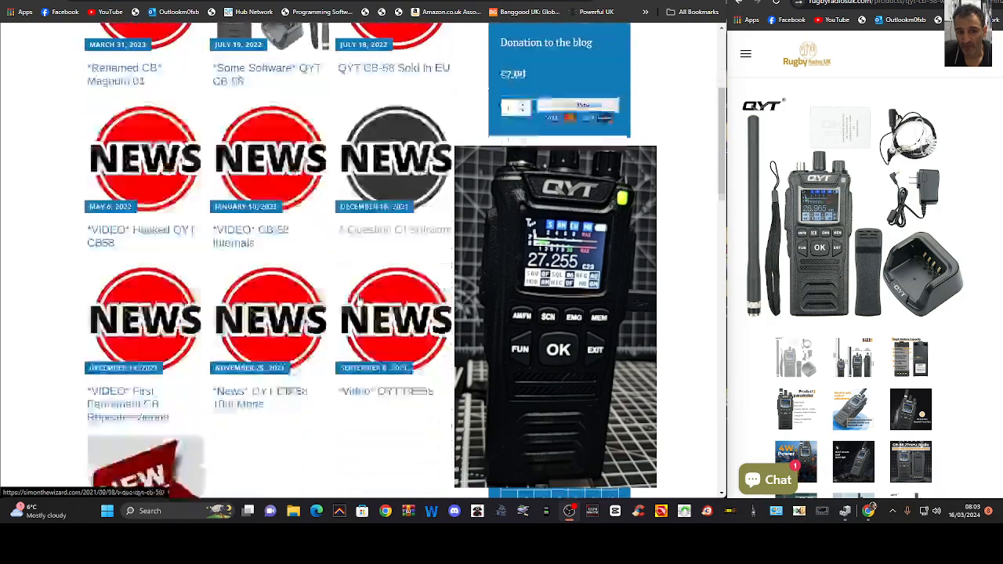
scroll(372, 317, "up", 5)
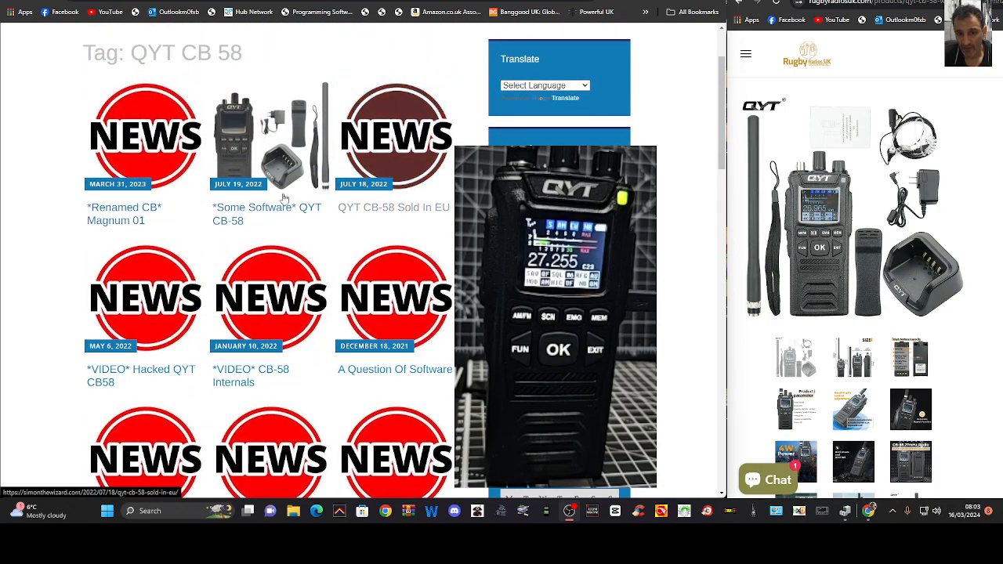
left_click(252, 150)
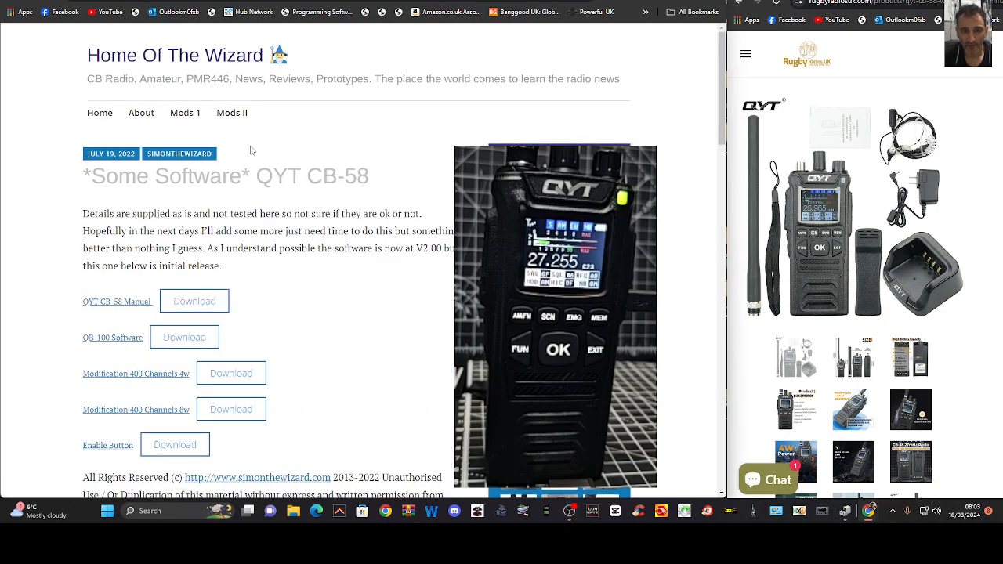
scroll(297, 209, "down", 2)
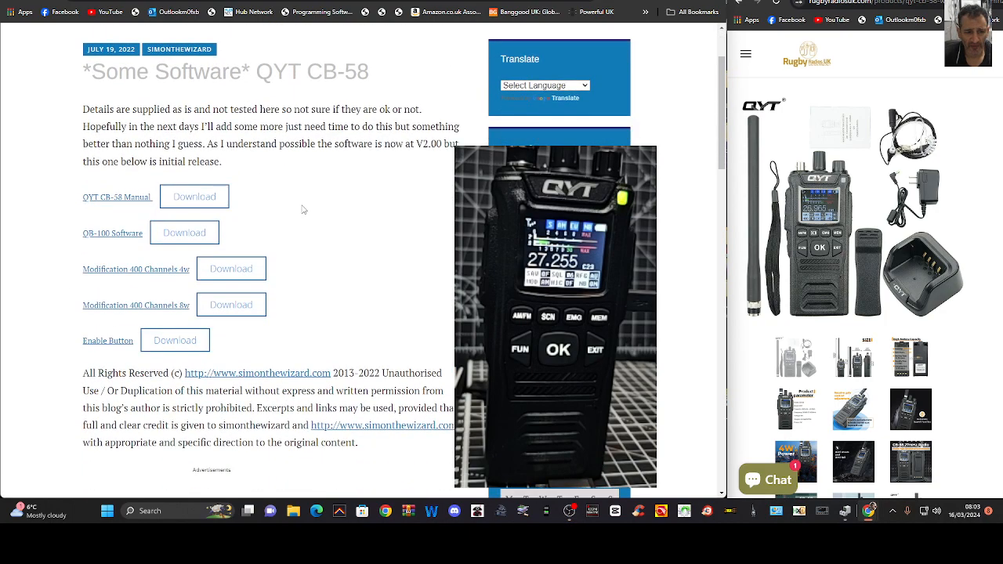
left_click(186, 232)
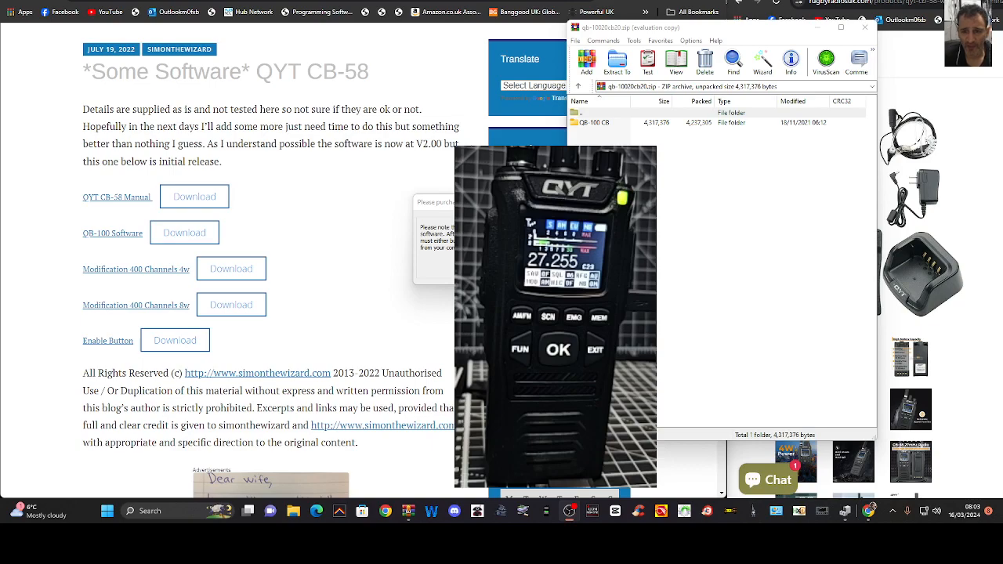
Launch the application installer from the archive's QB-100 CB folder and accept English as the setup language
left_click(582, 202)
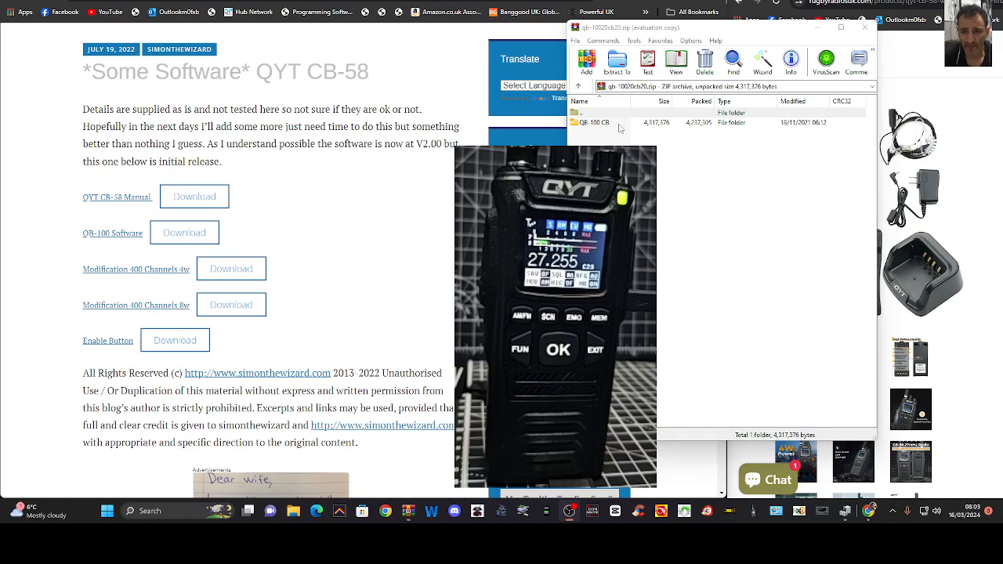
double_click(603, 123)
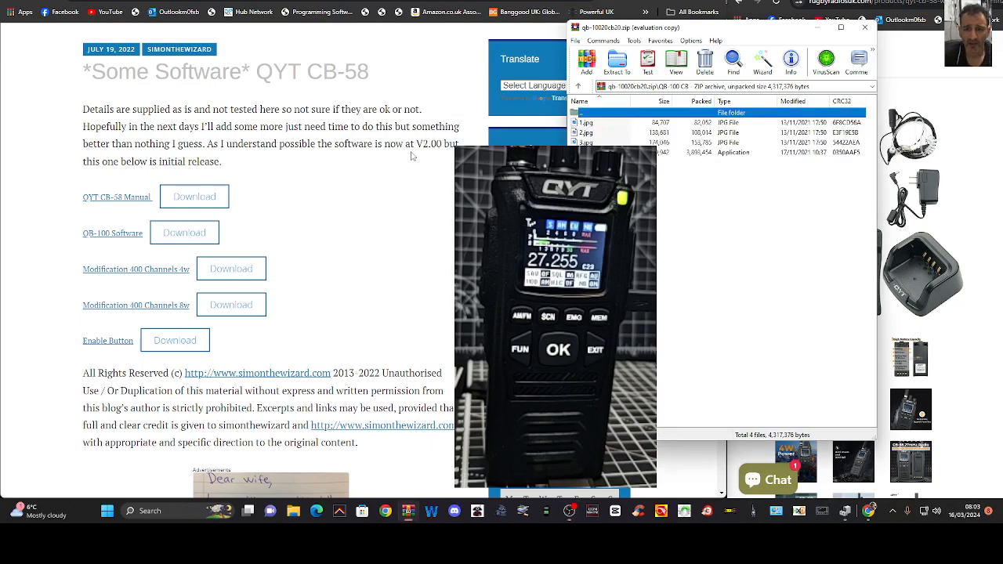
left_click(753, 153)
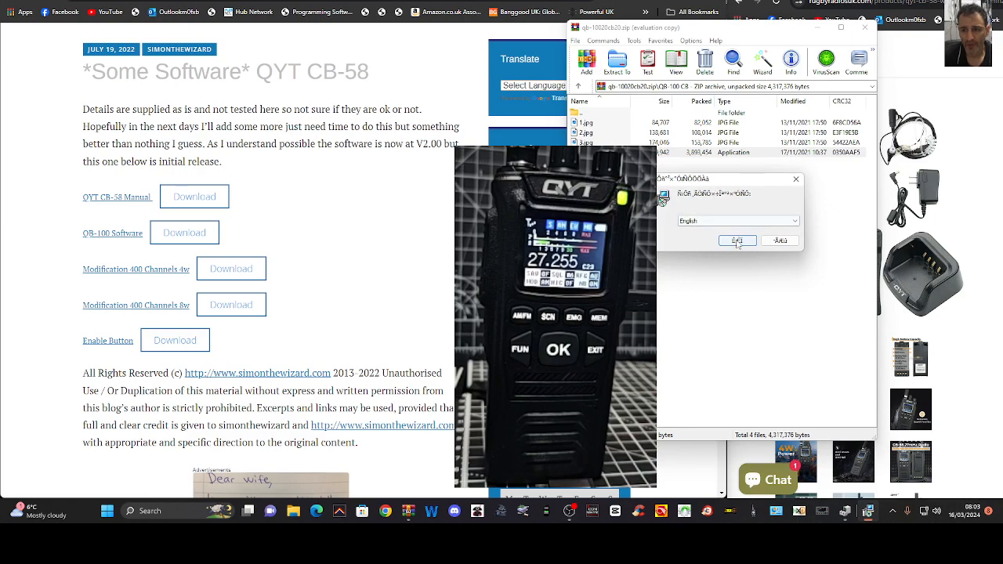
left_click(796, 222)
left_click(796, 223)
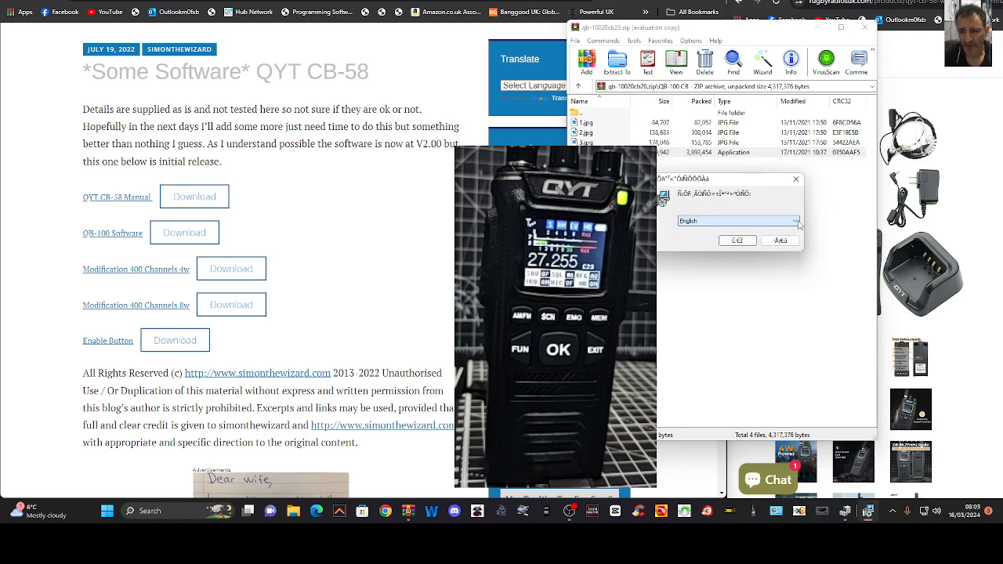
left_click(737, 241)
Complete the QB-100_V1.5 setup wizard, leaving its additional tasks at their defaults
left_click_drag(518, 136, 760, 169)
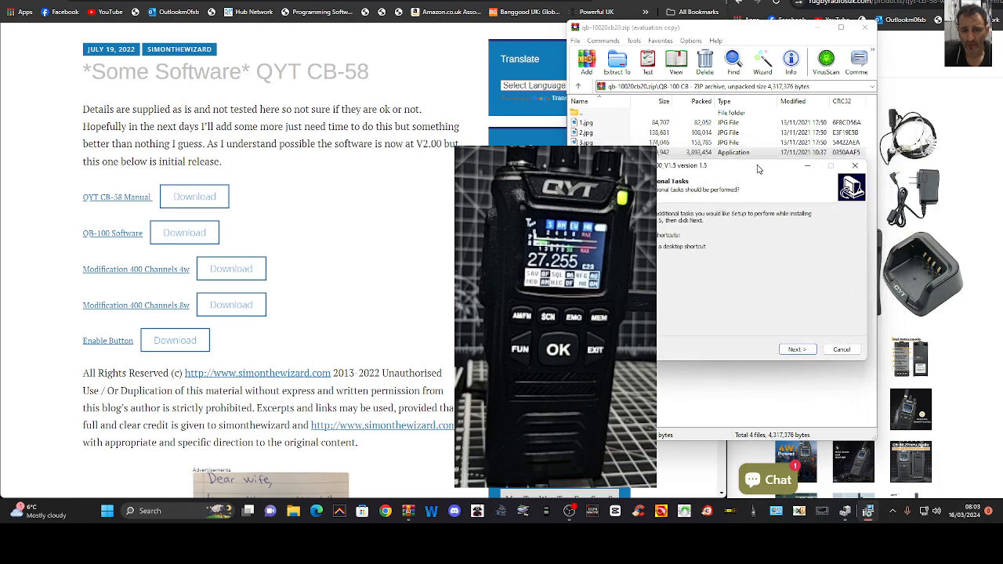
left_click(798, 350)
left_click(797, 350)
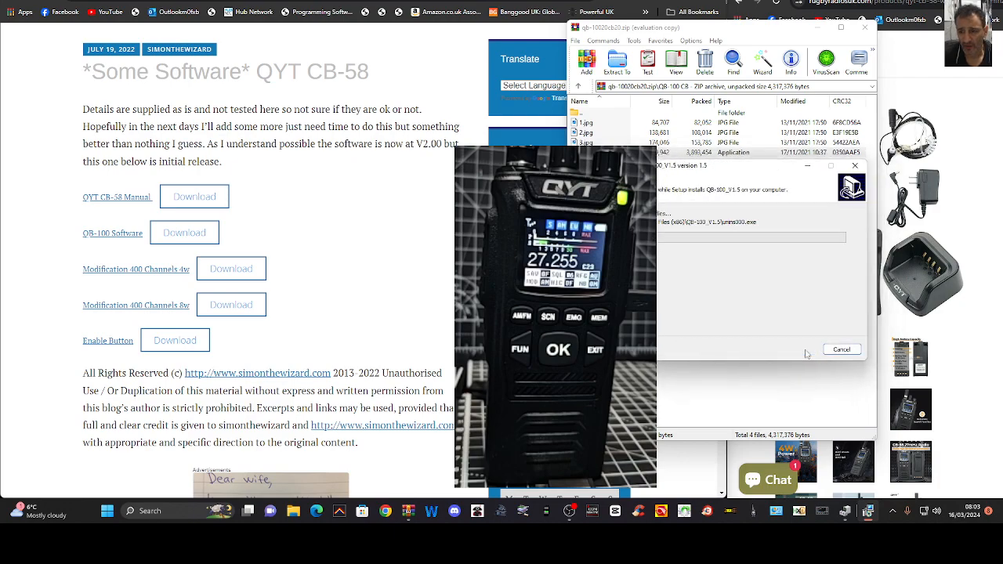
left_click(806, 352)
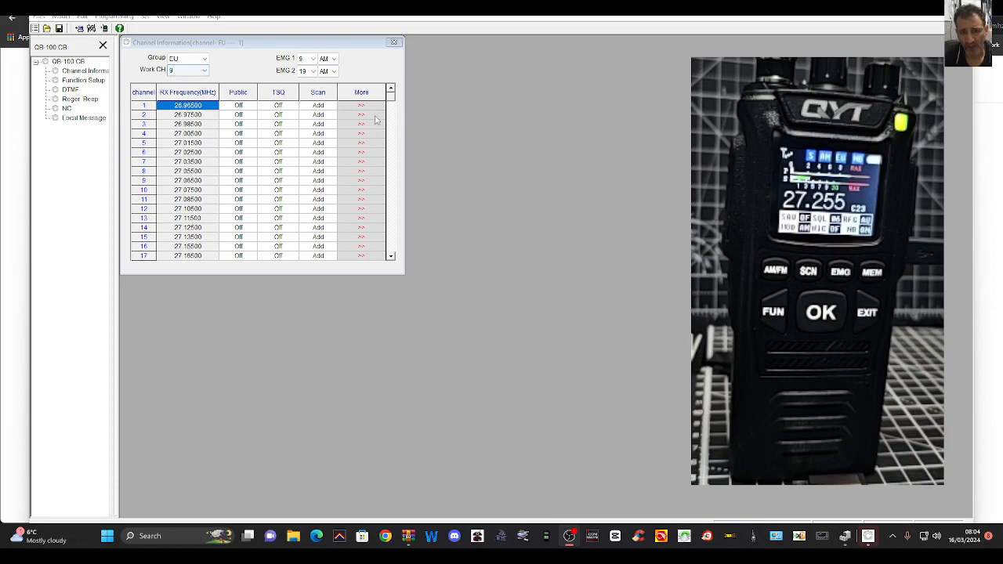
Review the channel groups available in Channel Information, keeping EU selected
left_click(204, 63)
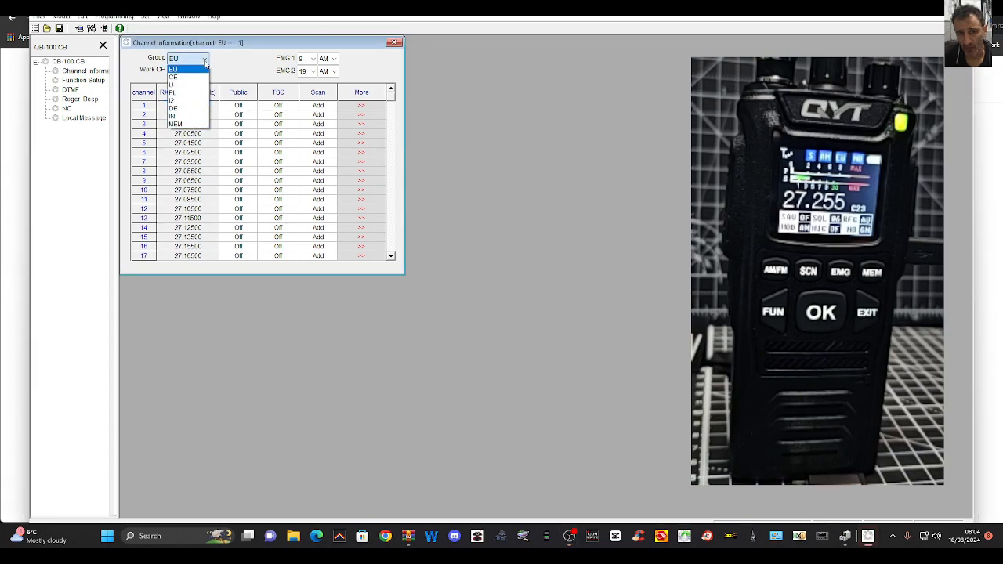
left_click(204, 63)
left_click(204, 62)
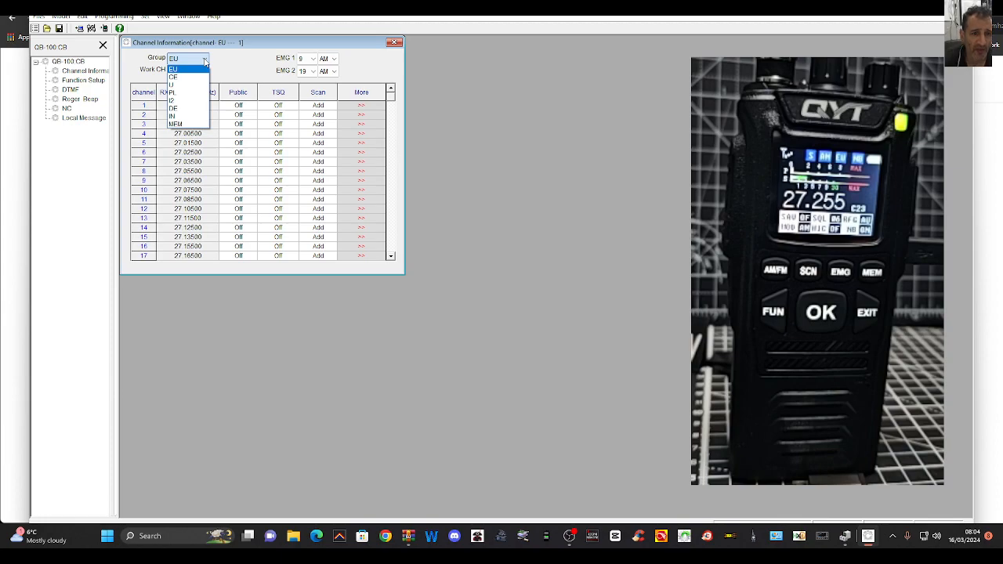
left_click(205, 63)
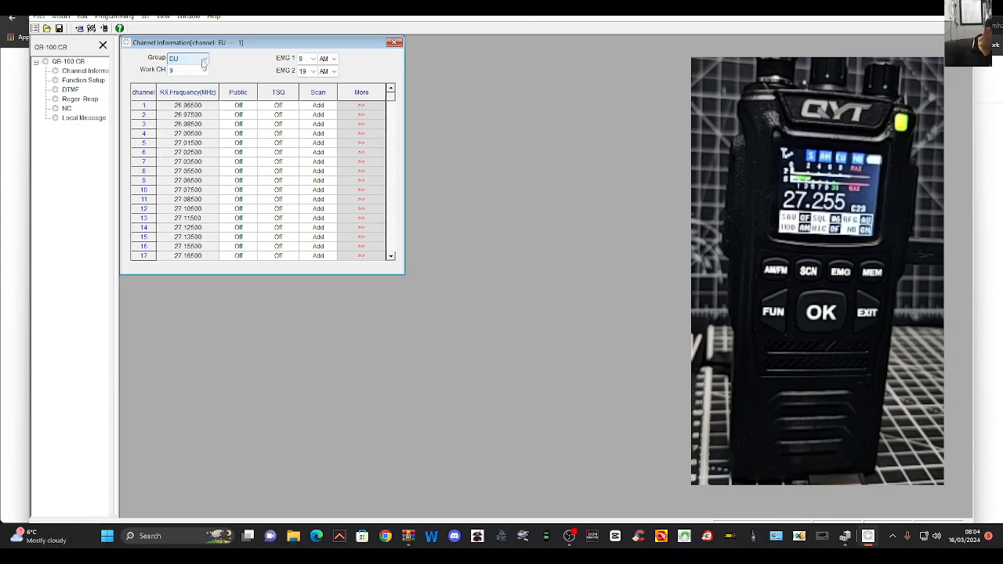
Open the detailed settings of EU channel 1 and move the channel list beside them
left_click(357, 108)
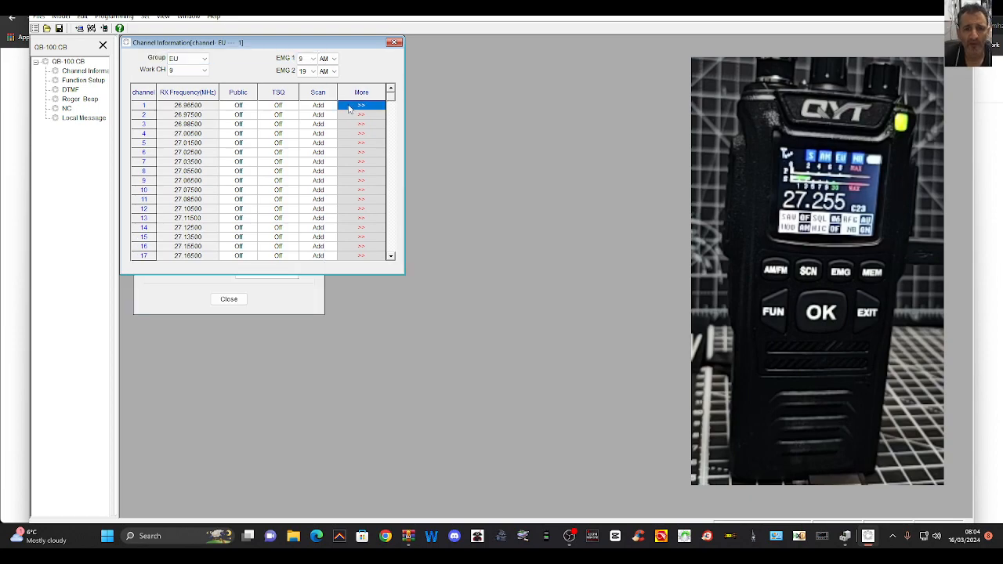
left_click_drag(301, 44, 535, 53)
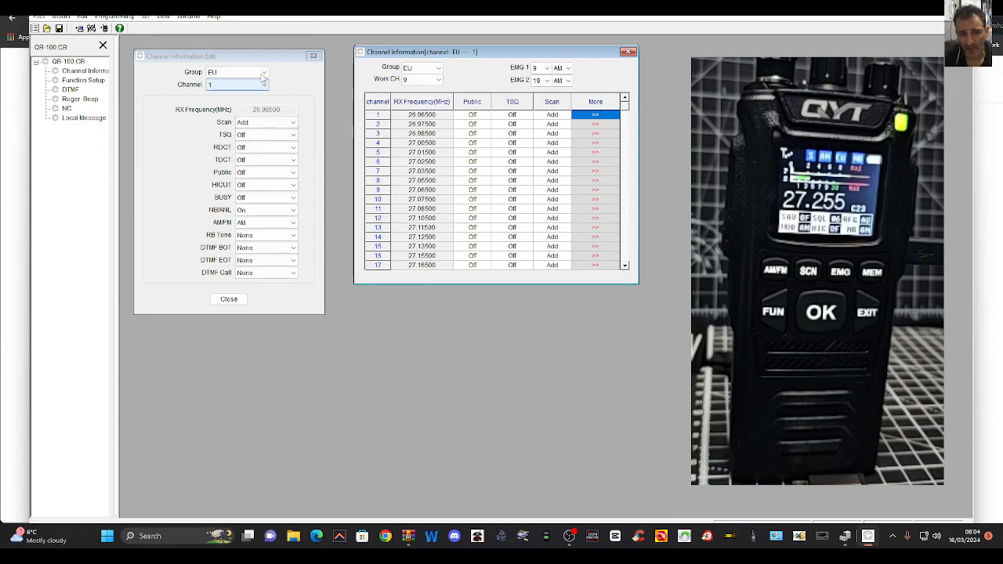
Review the TSQ and RDCT tone options for EU channel 1, leaving both set to Off
left_click(294, 135)
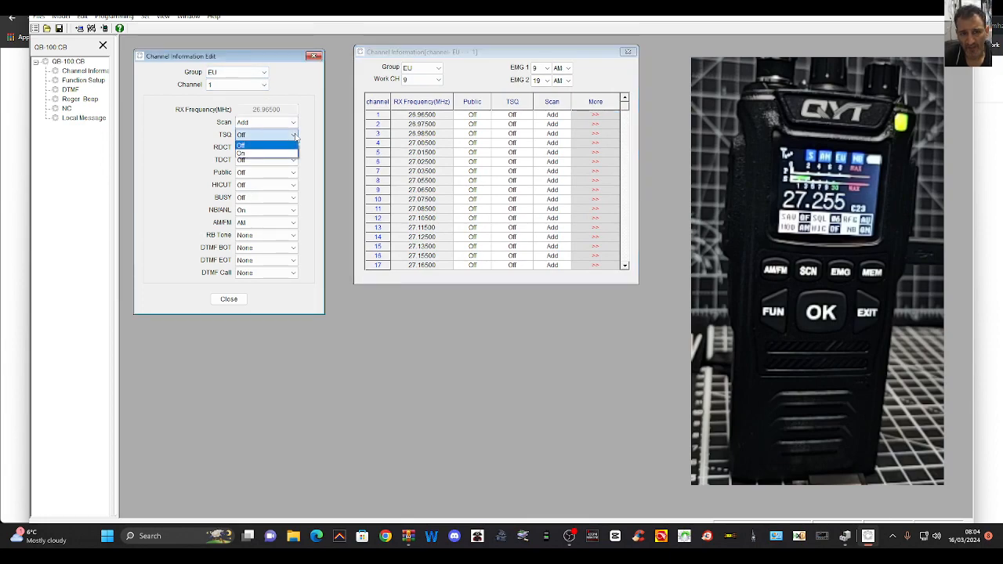
left_click(295, 135)
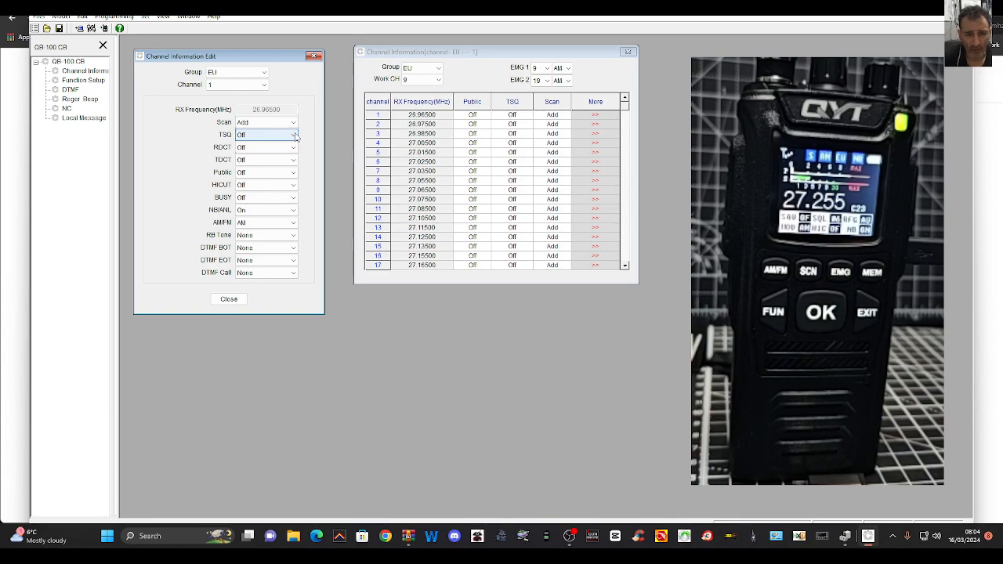
left_click(293, 149)
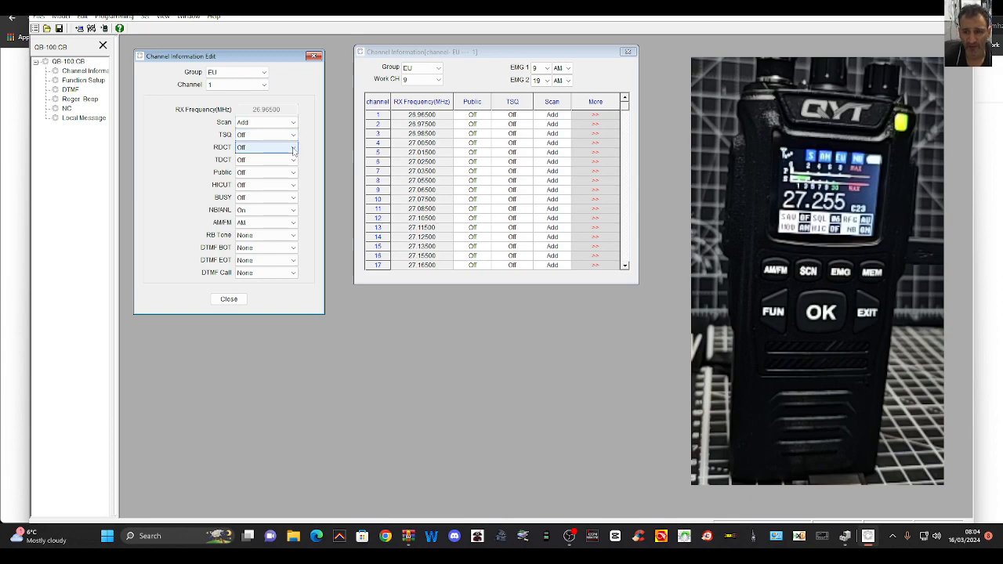
left_click(294, 148)
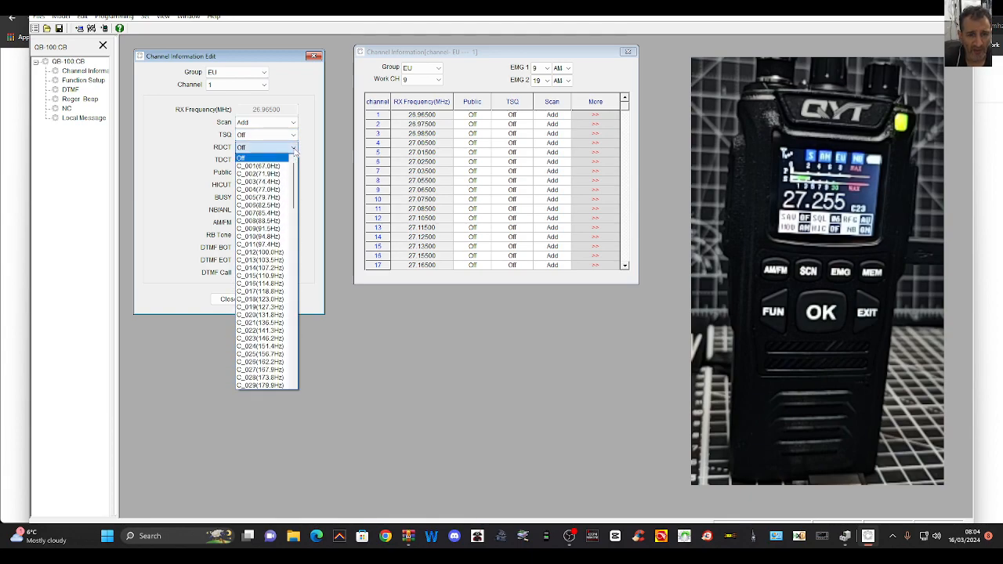
left_click(294, 149)
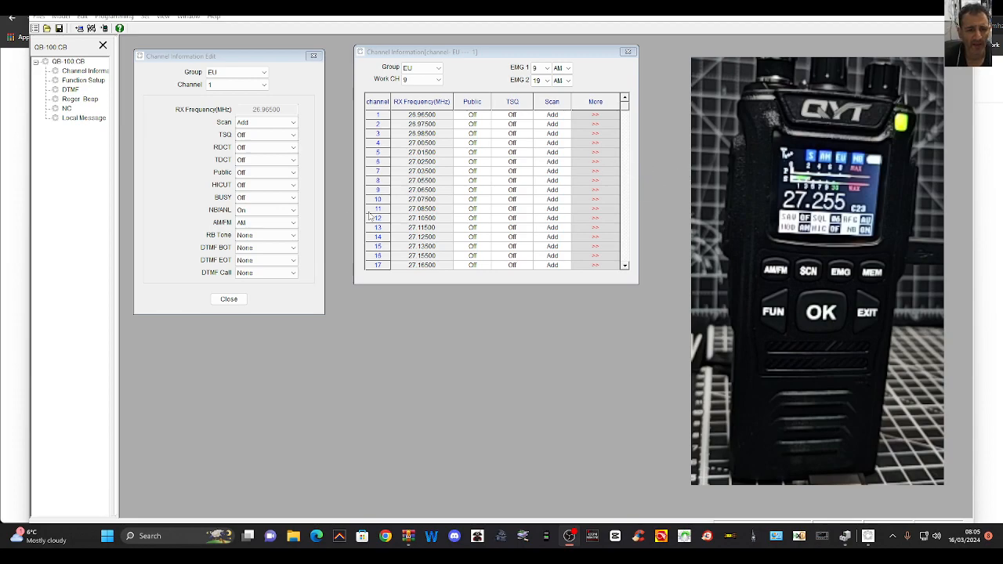
Check the AM/FM, BUSY, HICUT and RB Tone options of EU channel 1 without changing them
left_click(296, 226)
left_click(296, 226)
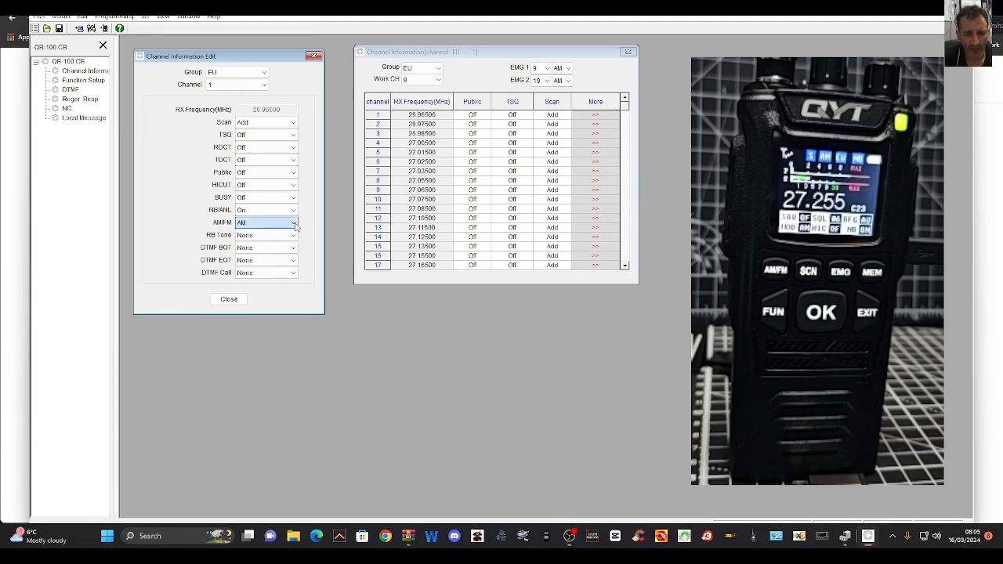
left_click(295, 198)
left_click(296, 198)
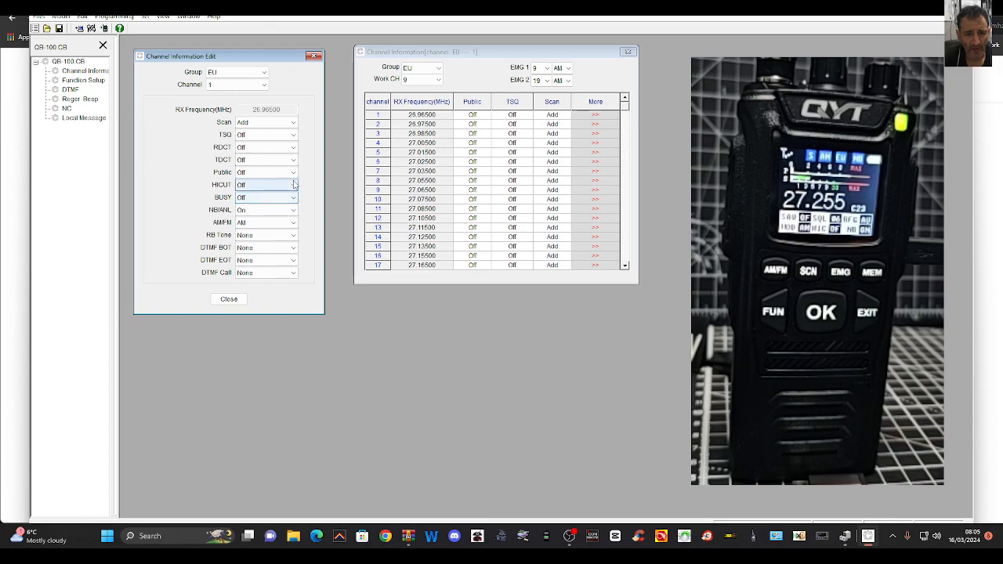
left_click(295, 185)
left_click(295, 185)
left_click(295, 235)
left_click(295, 235)
In Function Setup, set BackLight Brightness to 2 and Squelch Level to 3
left_click(71, 71)
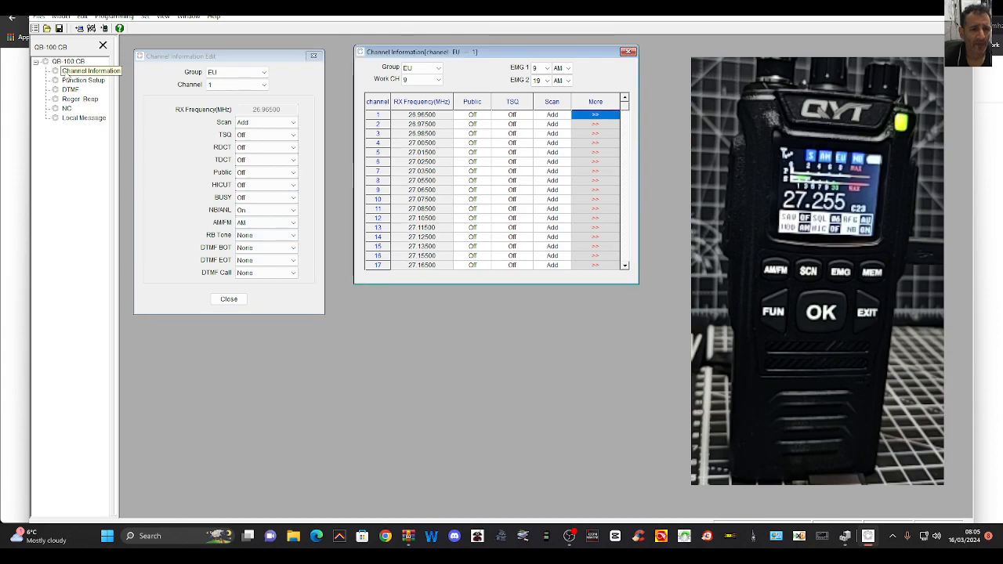
left_click(69, 80)
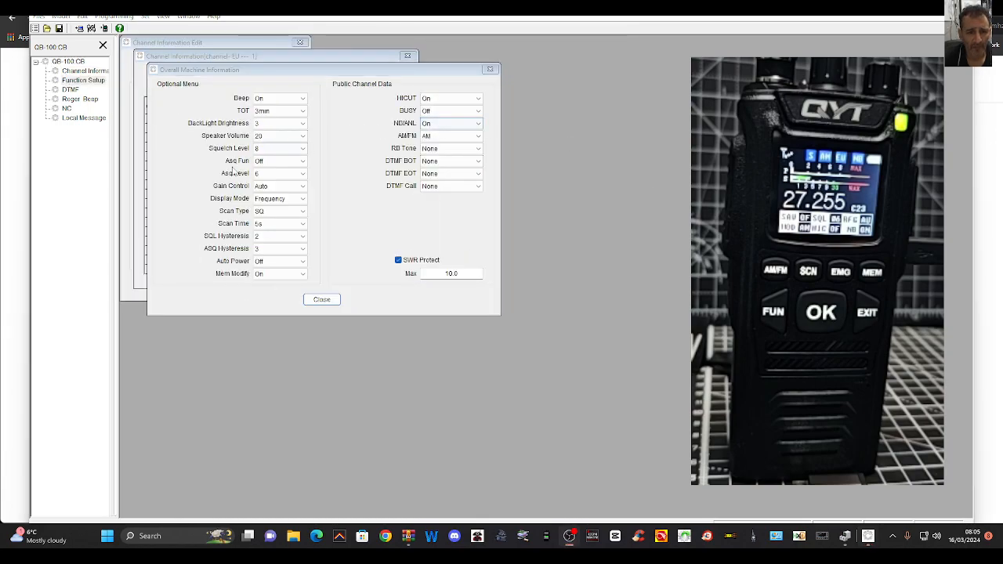
left_click(304, 124)
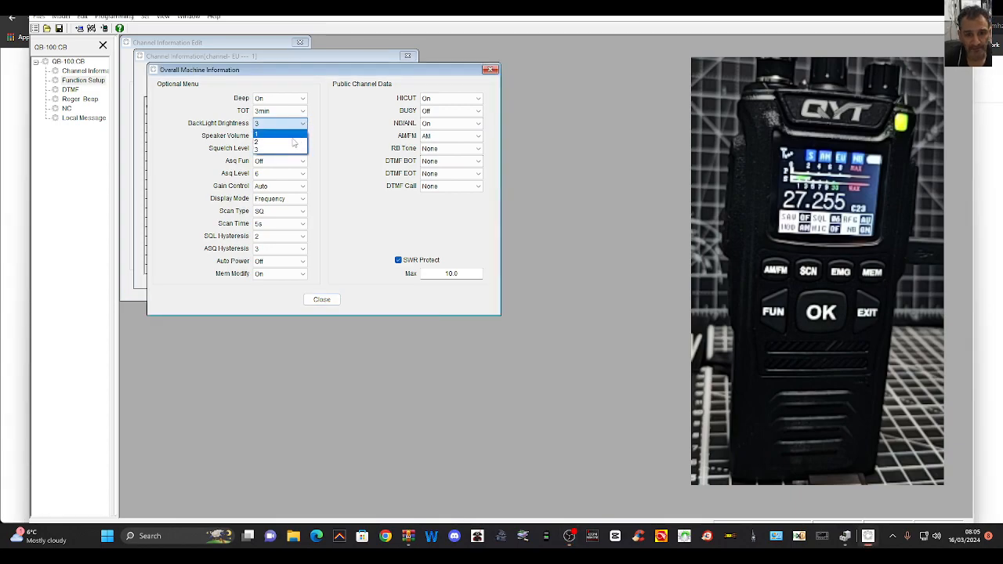
left_click(291, 142)
left_click(304, 149)
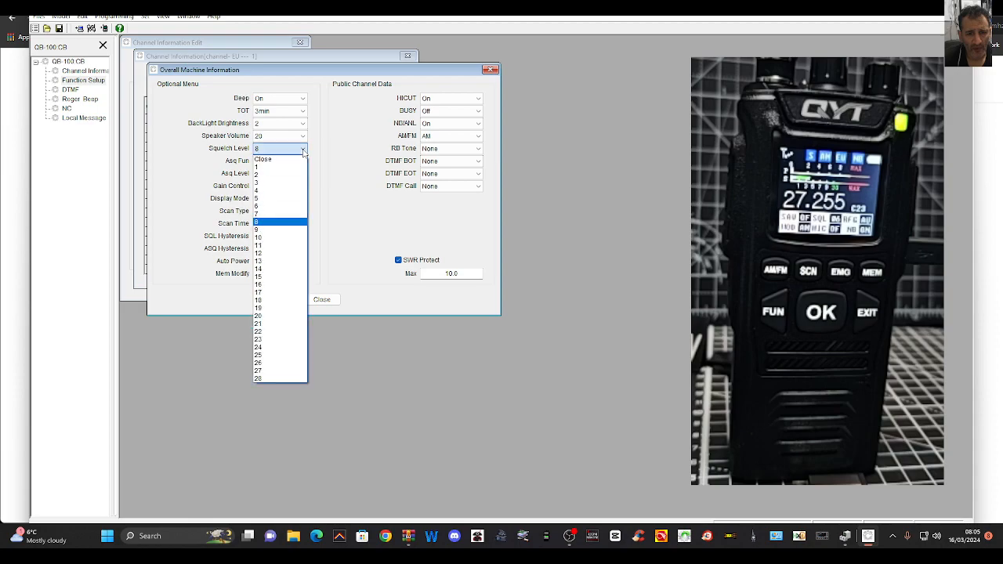
left_click(286, 182)
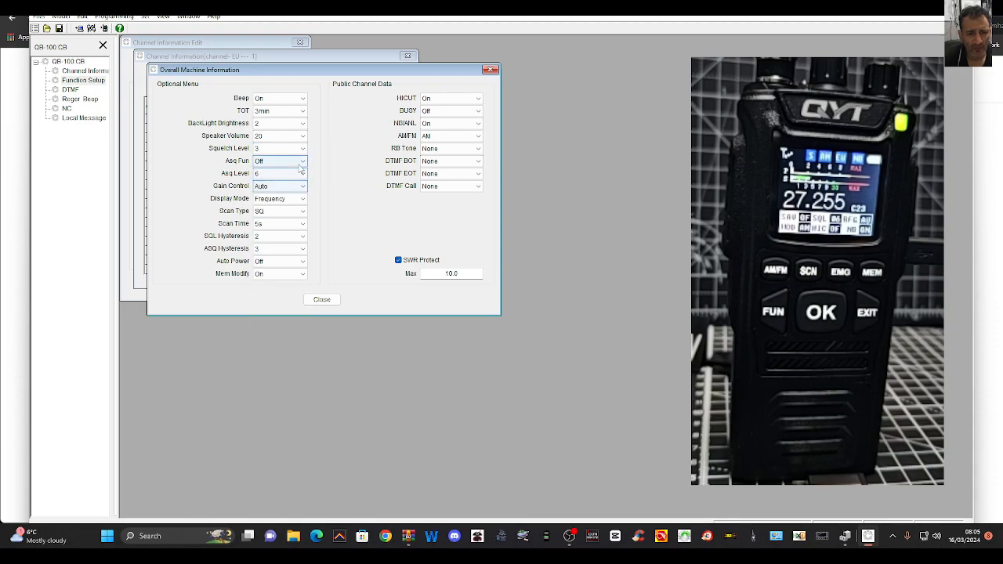
Review the Asq Fun, Asq Level and Display Mode choices, keeping their current settings
left_click(303, 162)
left_click(303, 163)
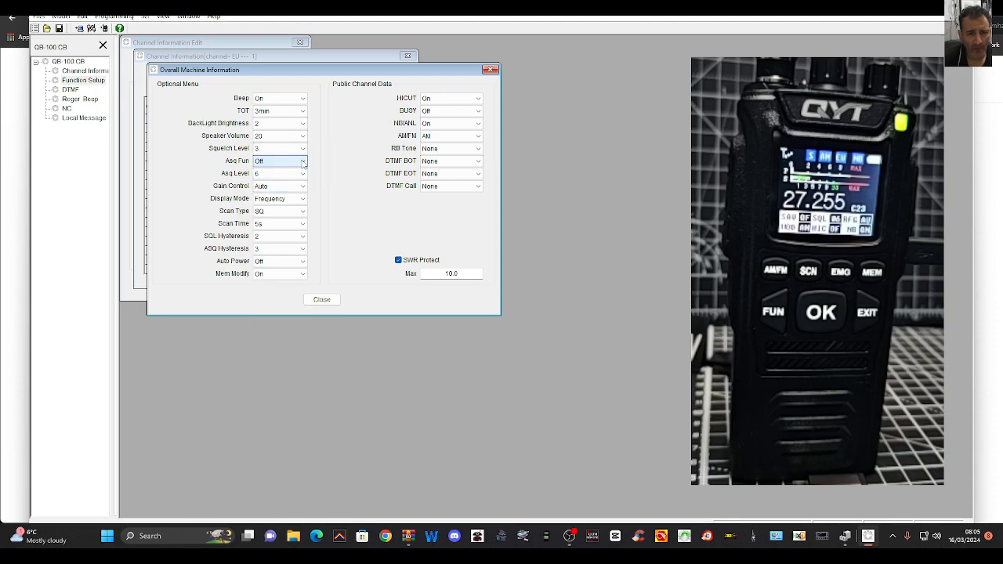
left_click(303, 174)
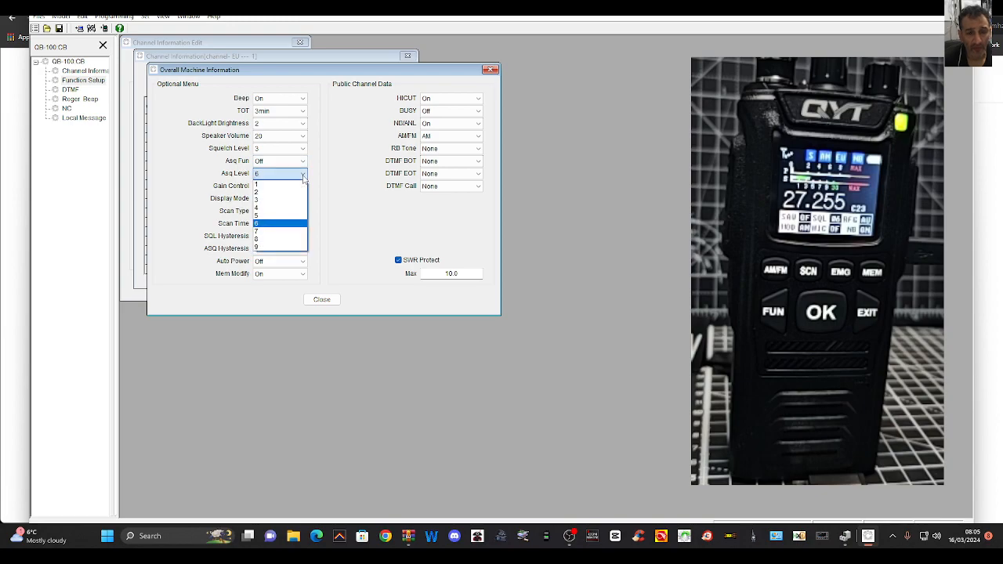
left_click(304, 175)
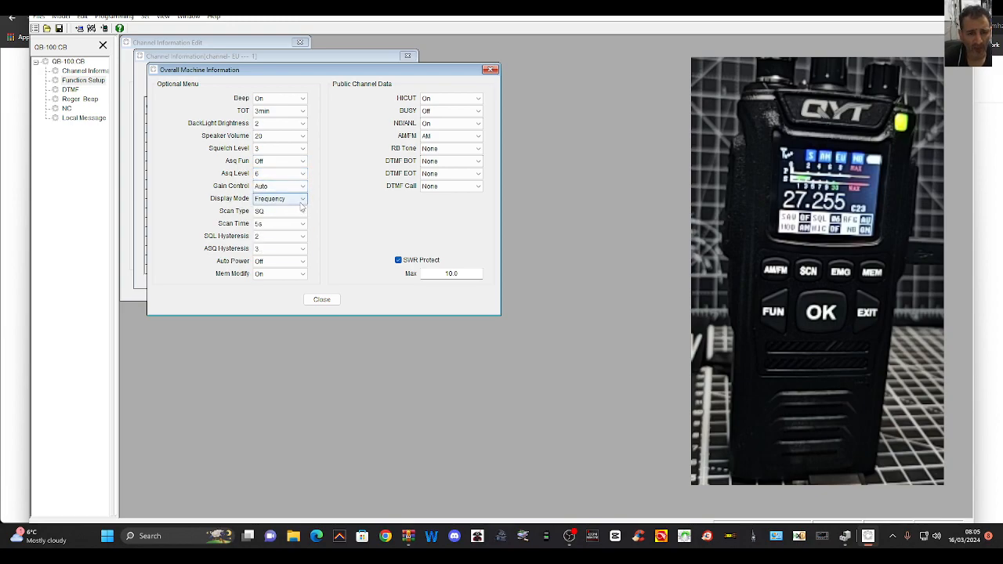
left_click(302, 200)
left_click(303, 200)
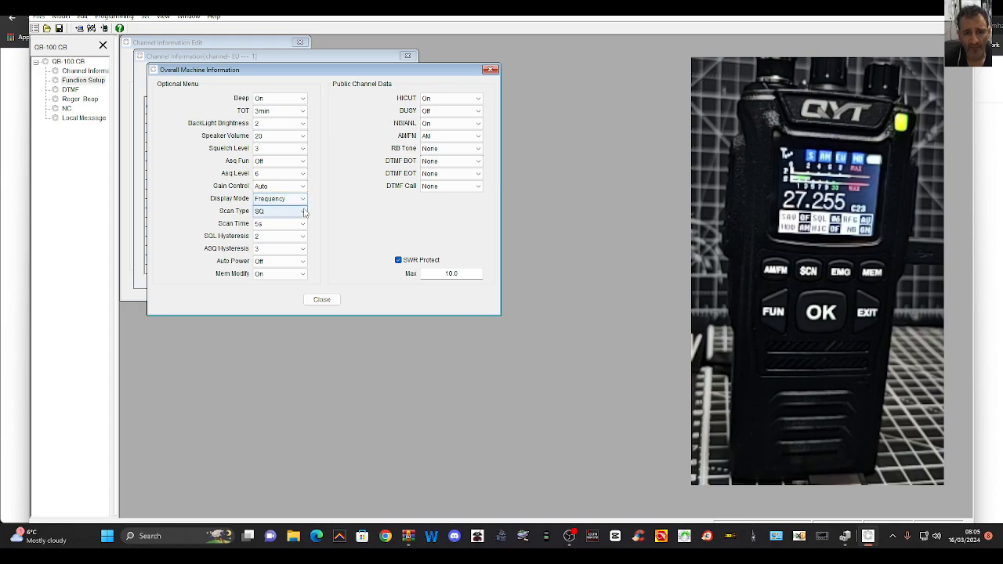
Review the Scan Type, Scan Time, SQL Hysteresis, Auto Power and Mem Modify choices without changing them
left_click(303, 211)
left_click(304, 213)
left_click(302, 223)
left_click(302, 224)
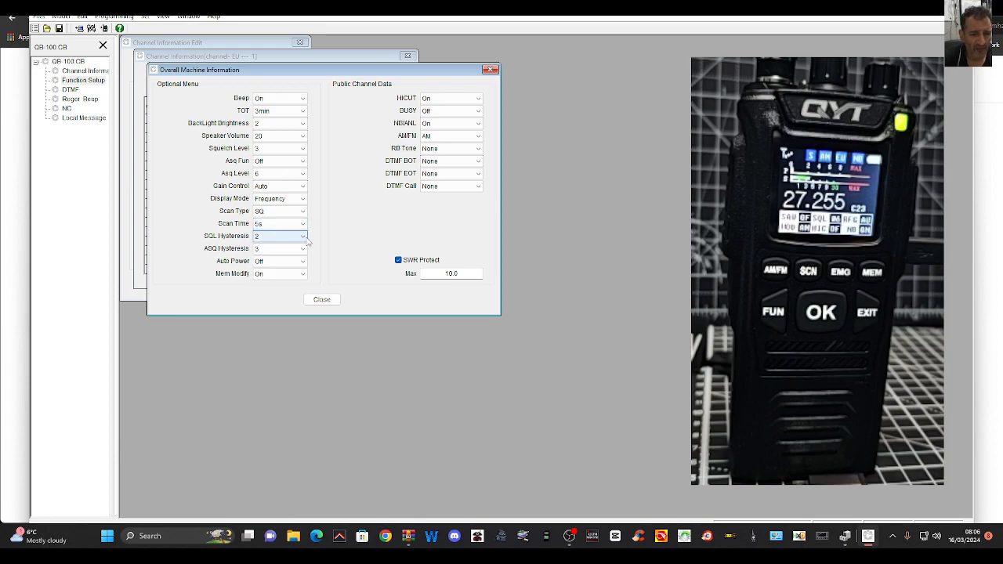
left_click(307, 240)
left_click(307, 240)
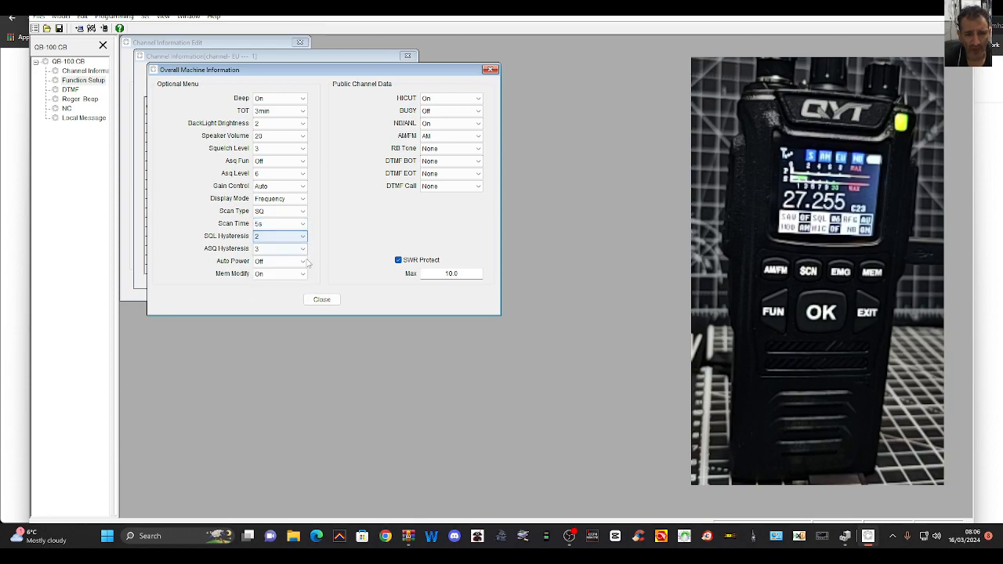
left_click(306, 262)
left_click(306, 262)
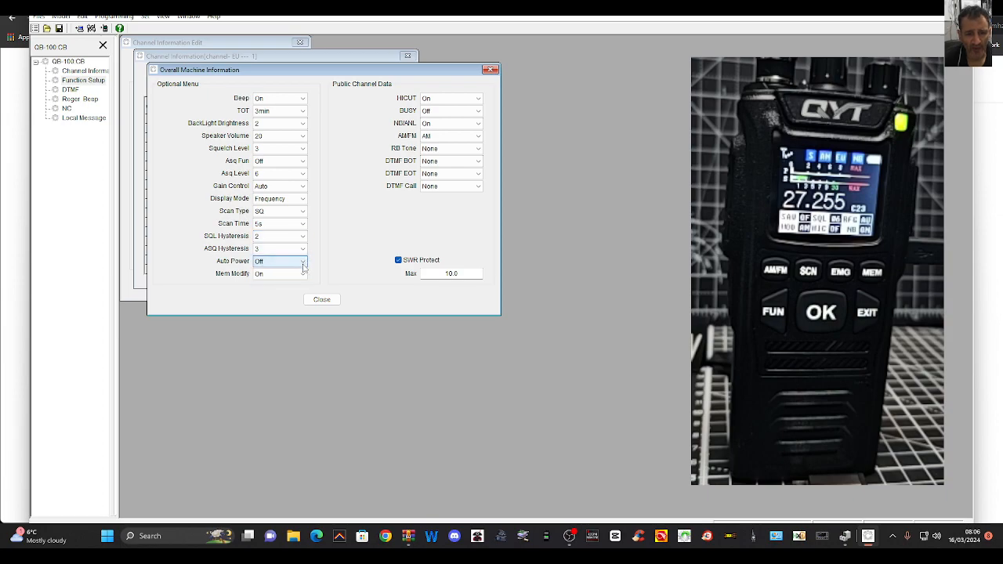
left_click(305, 277)
left_click(304, 278)
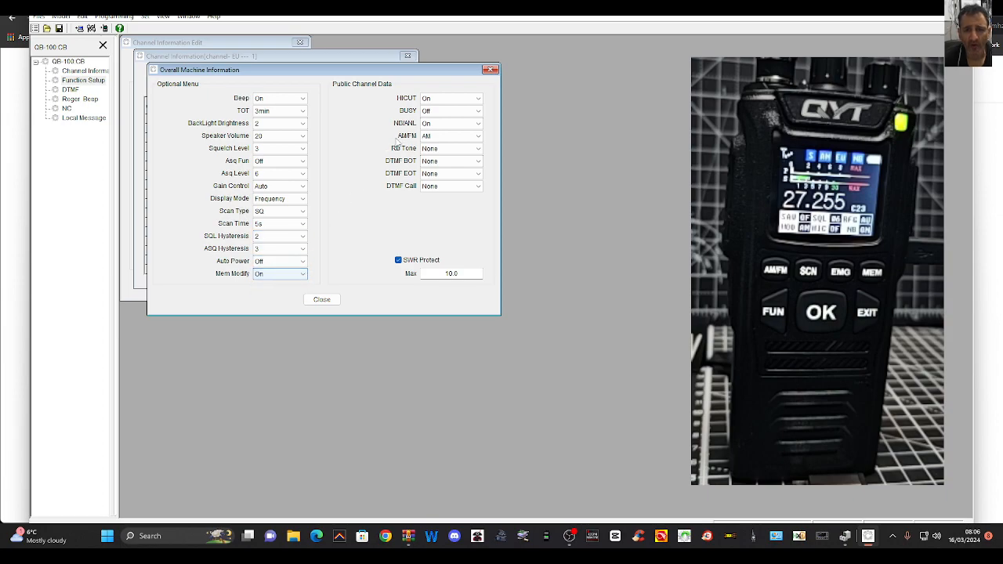
Open the DTMF settings and move their window clear to view the DTMF Encode List
left_click_drag(392, 71, 406, 129)
double_click(70, 89)
left_click_drag(291, 82, 432, 116)
Open the Roger Beep settings and move the Overall Machine Information window out of the way
left_click(77, 100)
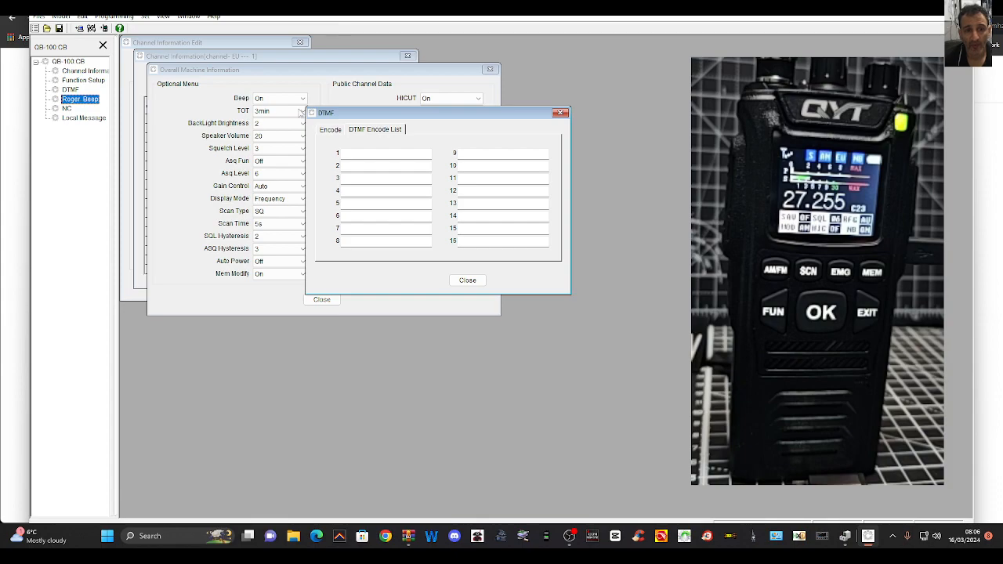
left_click_drag(345, 74, 796, 64)
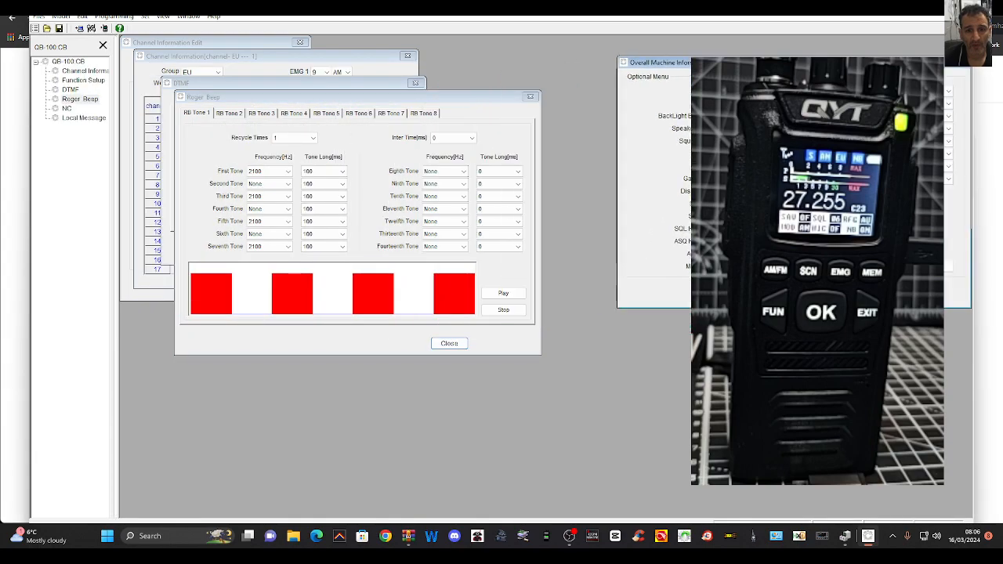
mouse_move(418, 99)
left_mouse_down()
mouse_move(541, 101)
mouse_move(434, 98)
left_mouse_up()
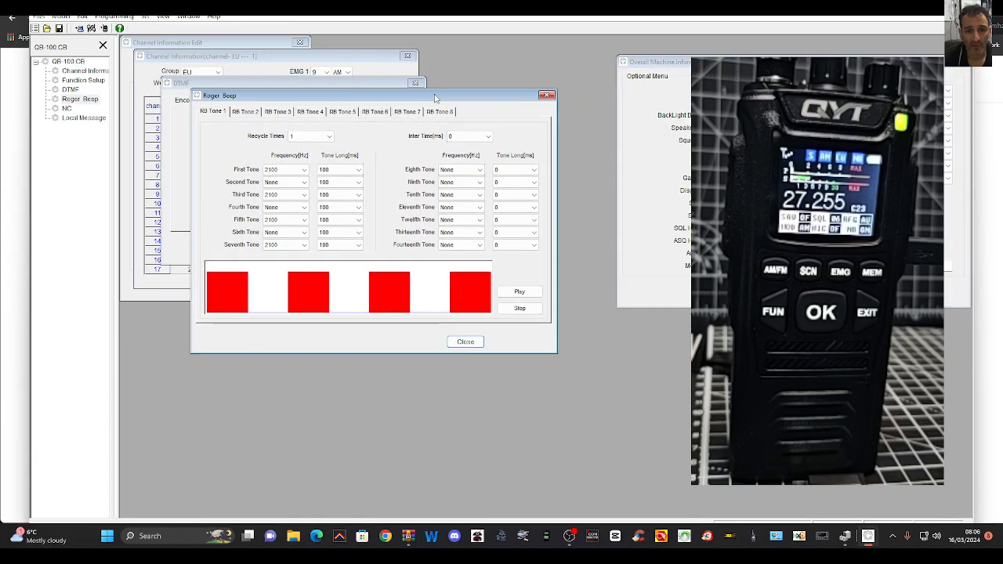
Examine the Roger Beep tone sequences from RB Tone 2 through RB Tone 8
left_click(243, 113)
left_click(280, 114)
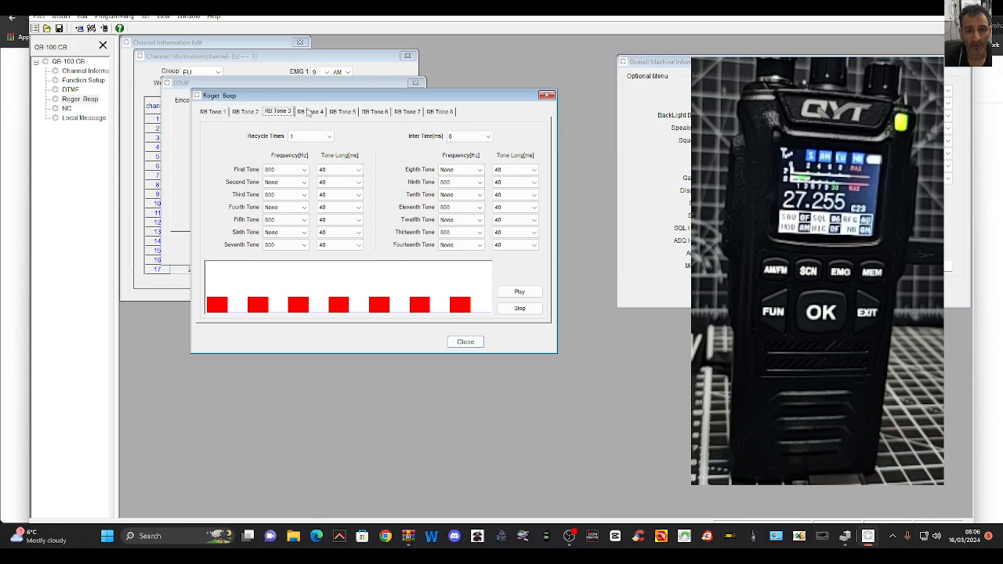
left_click(309, 112)
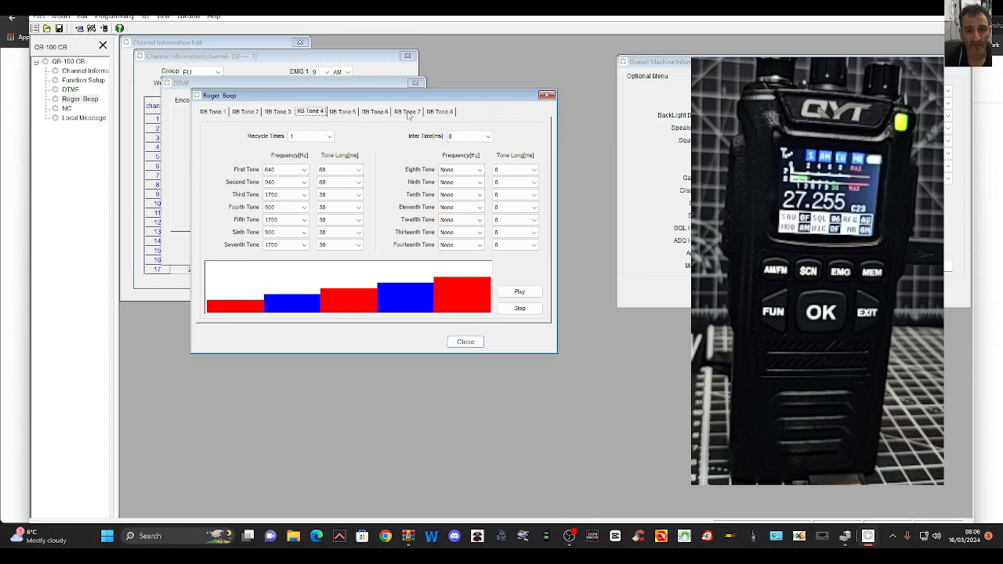
key("Right")
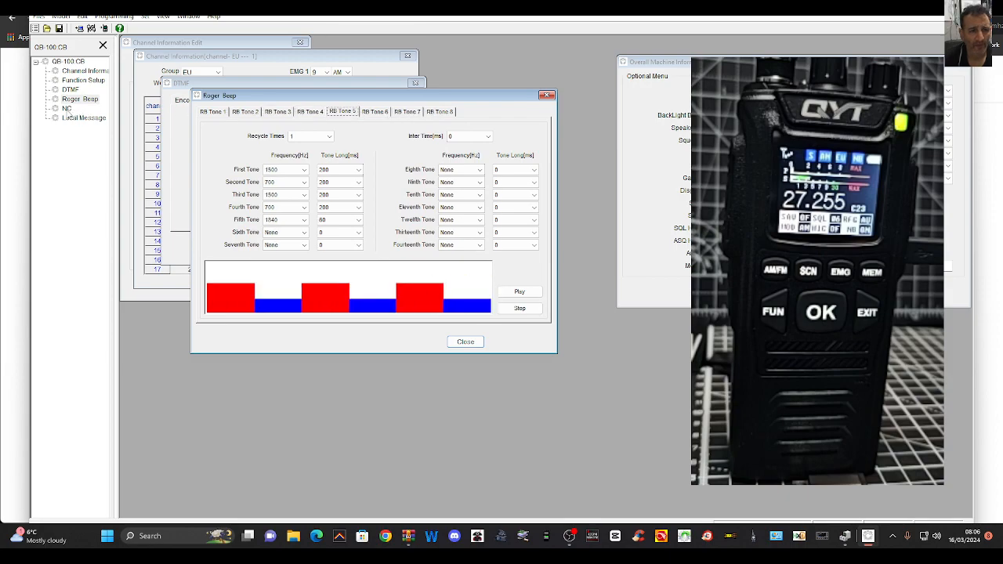
key("Right")
key("Right")
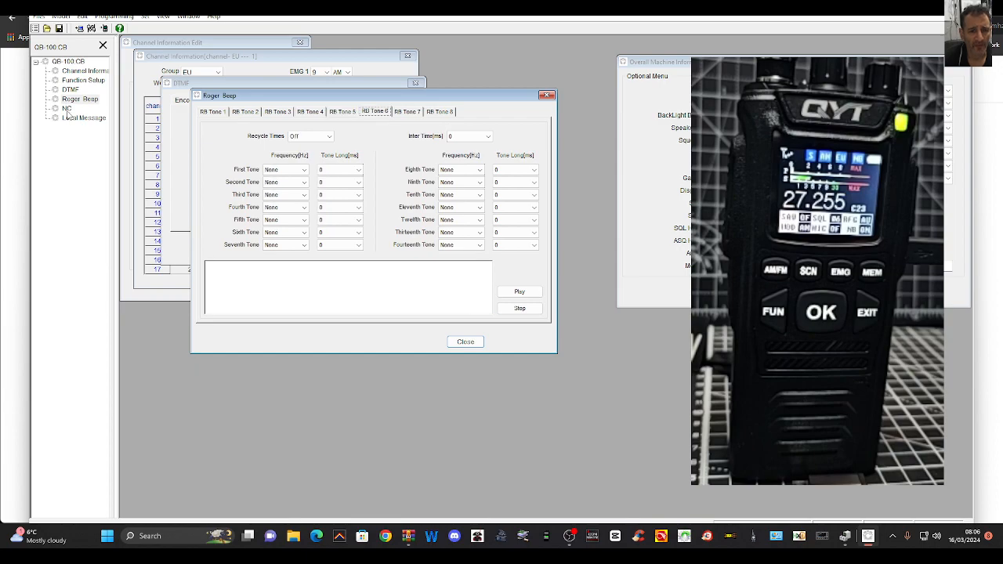
key("Right")
Try to open the NC and Local Message settings, moving the Roger Beep window aside
left_click(67, 110)
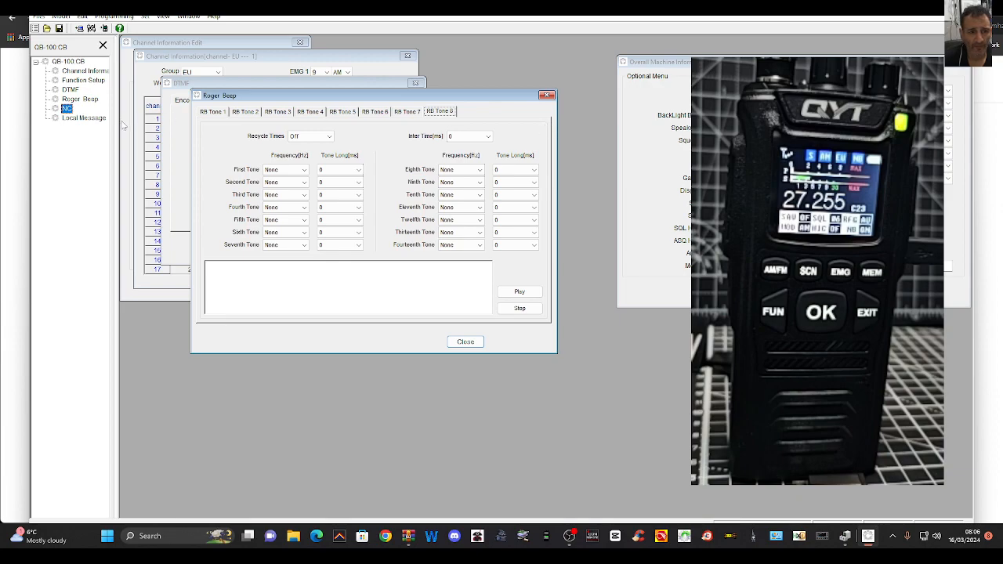
left_click(68, 112)
left_click_drag(374, 107, 453, 104)
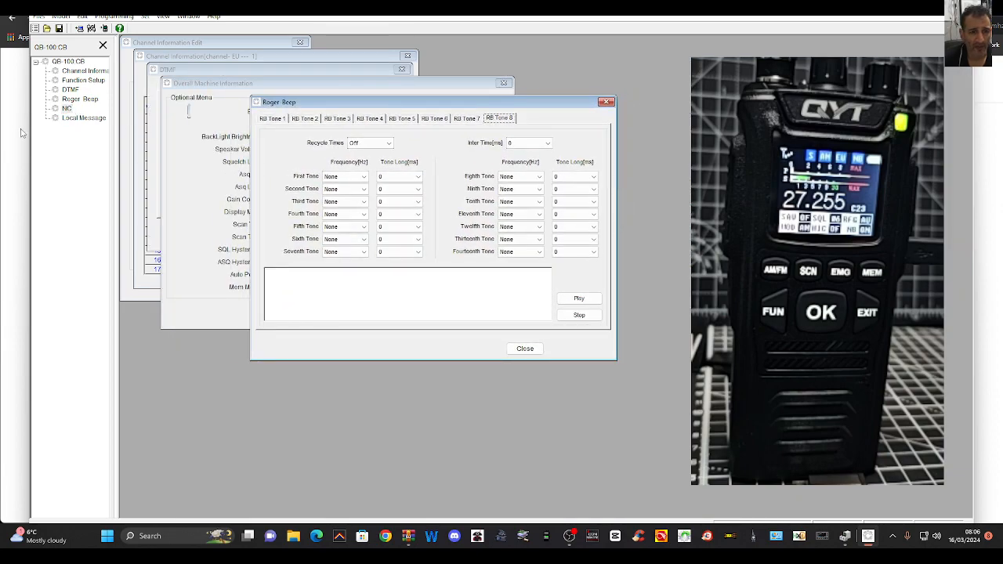
left_click_drag(391, 107, 458, 129)
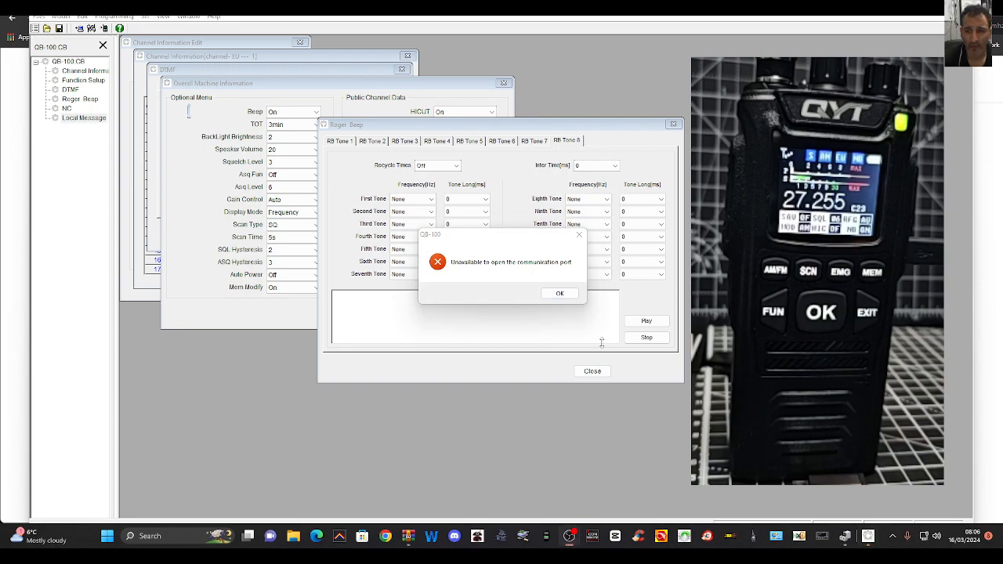
key("Return")
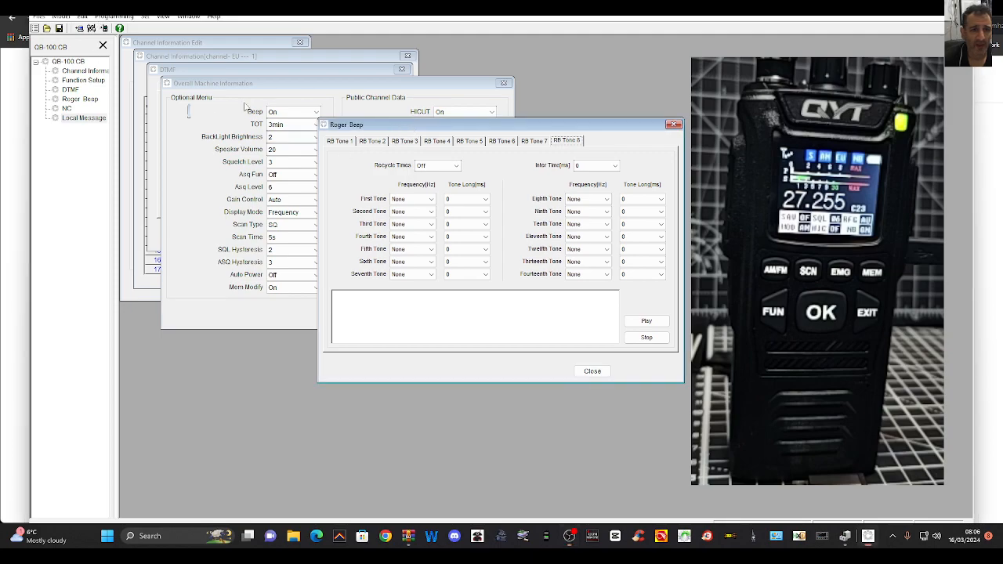
Open the Program PassWord dialog from the programming commands and close it without entering anything
left_click(114, 17)
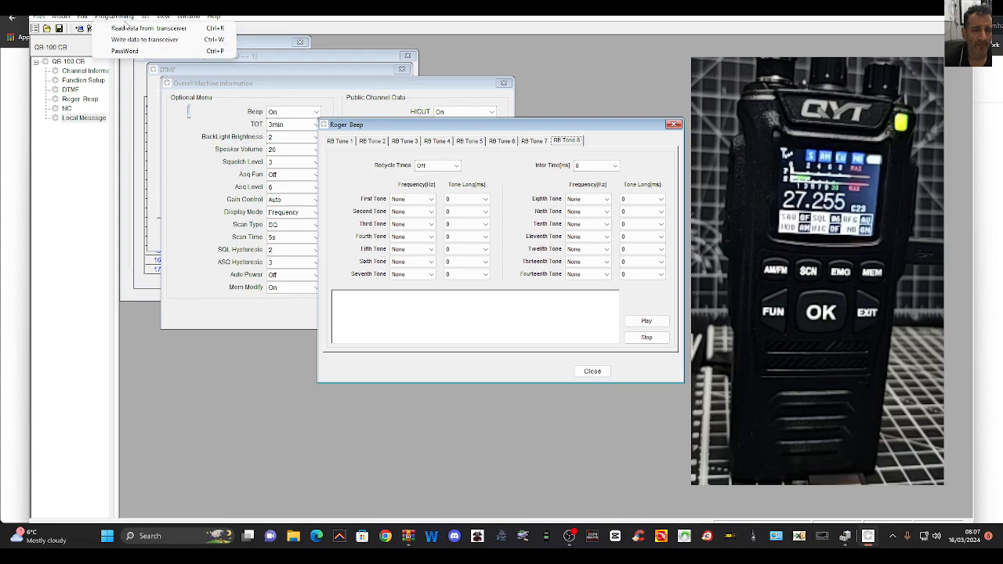
left_click(125, 52)
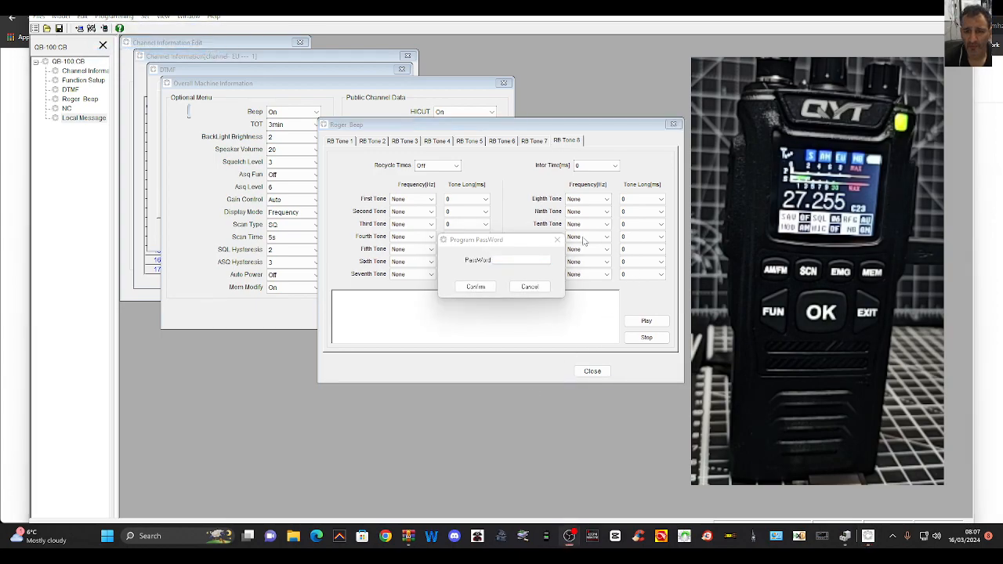
left_click(557, 239)
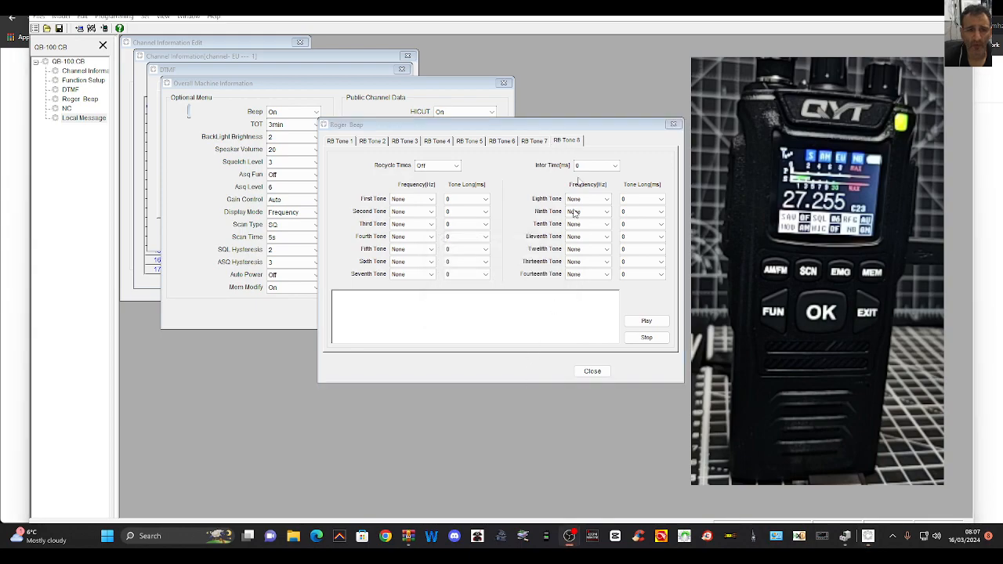
left_click(106, 17)
left_click(109, 18)
left_click(145, 18)
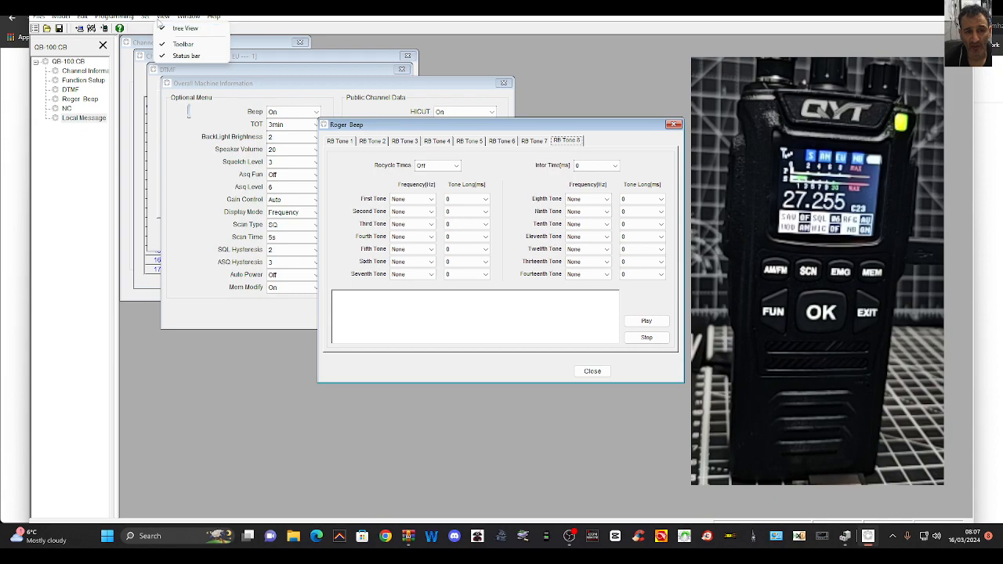
Open the Communication Port Setting dialog, review the available ports and confirm it without selecting another port
left_click(160, 29)
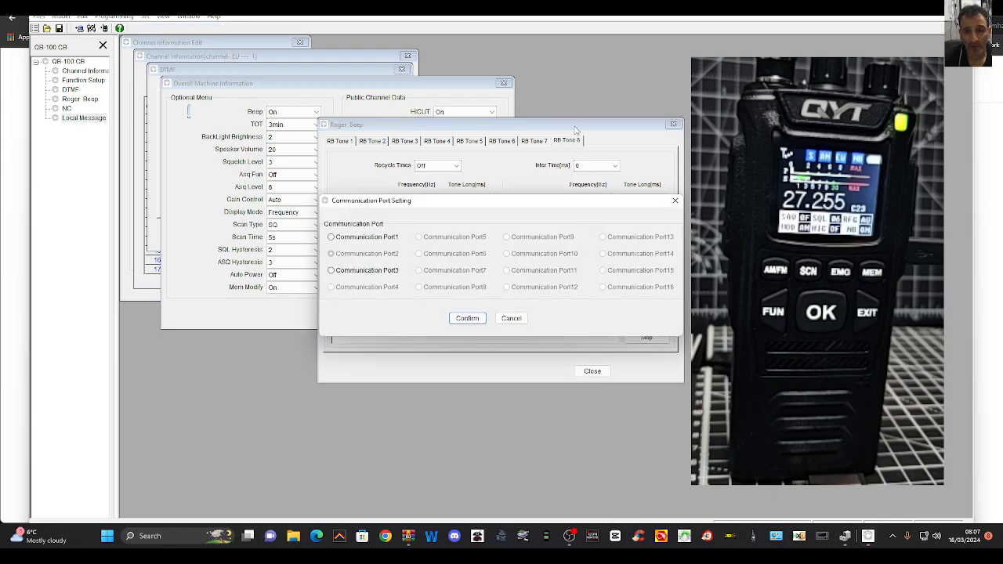
left_click(576, 130)
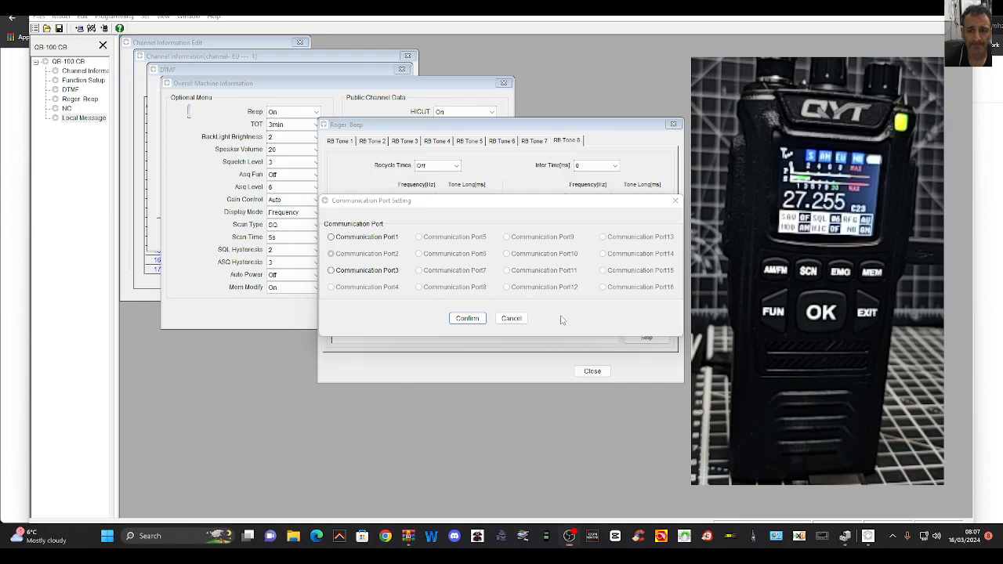
left_click(461, 317)
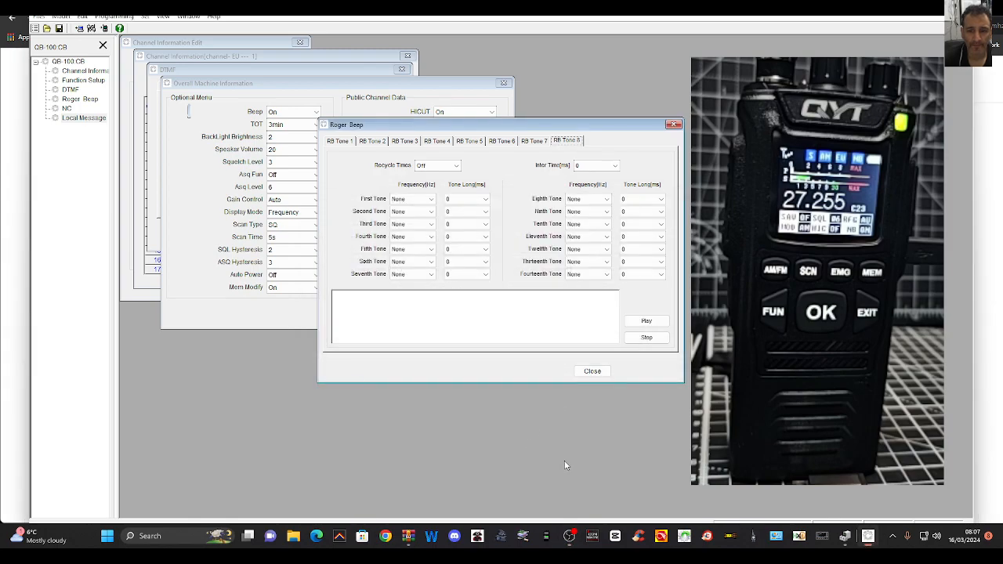
Look through the setup commands and open the About QB-100 information to check the programming software's version
left_click(162, 17)
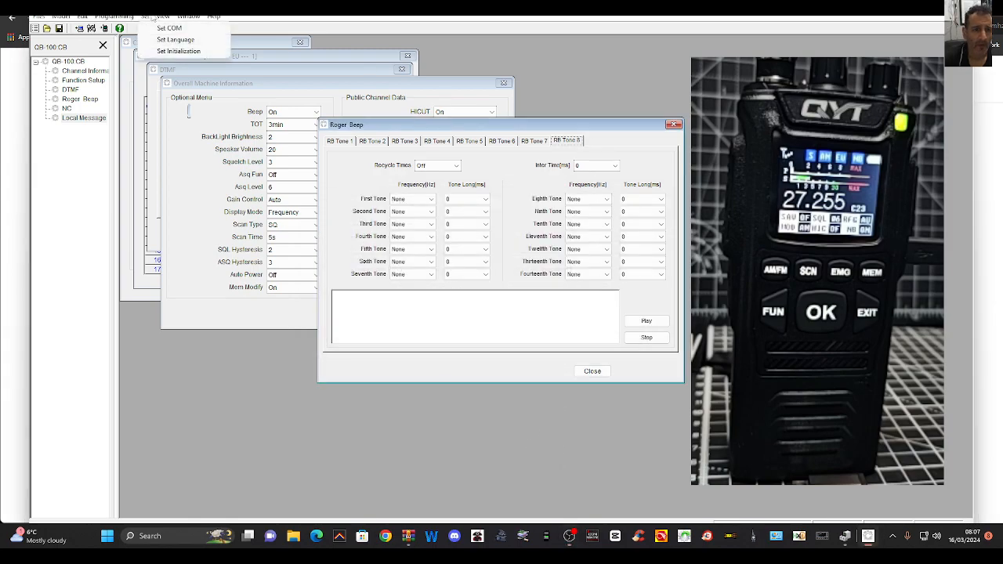
mouse_move(183, 17)
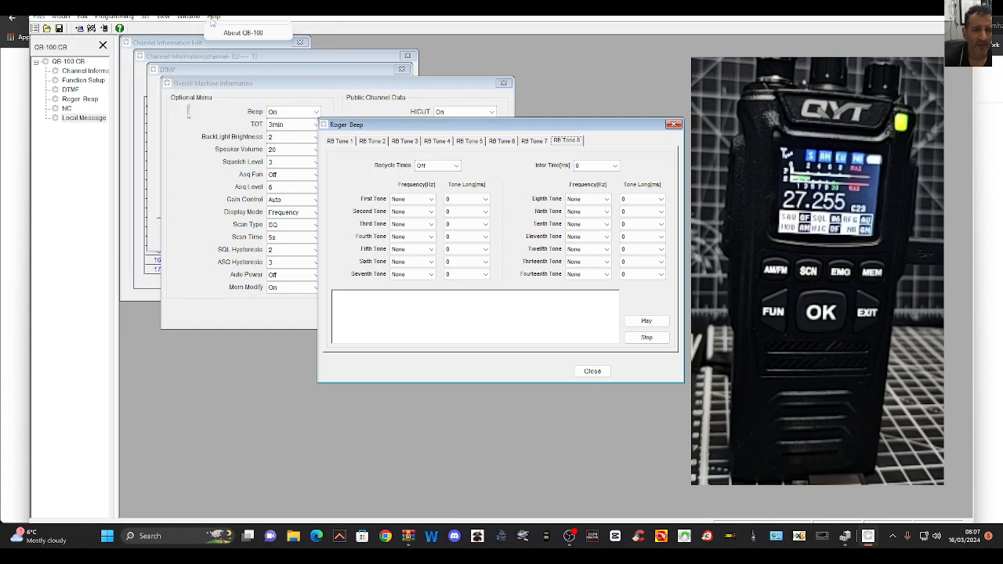
left_click(229, 33)
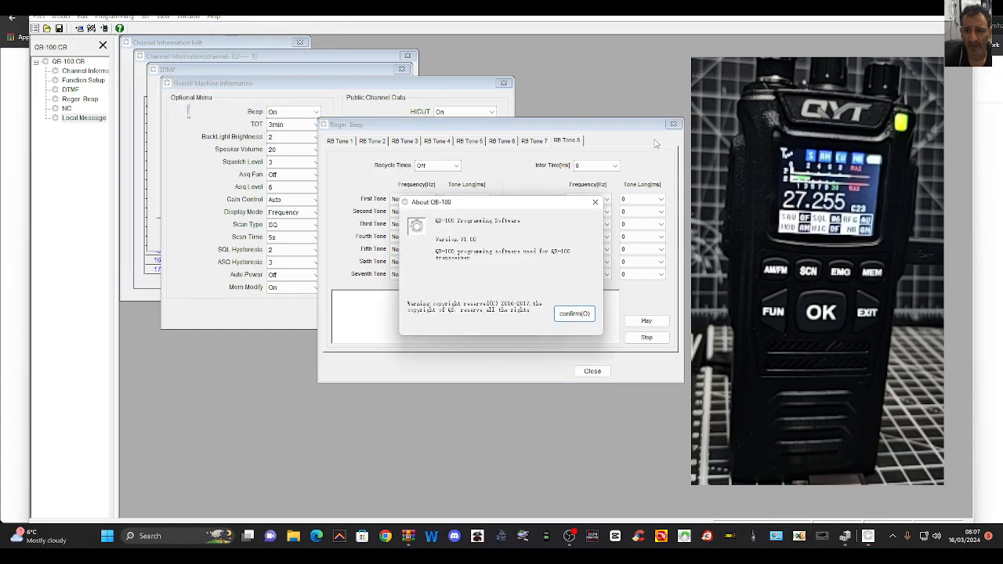
left_click(656, 371)
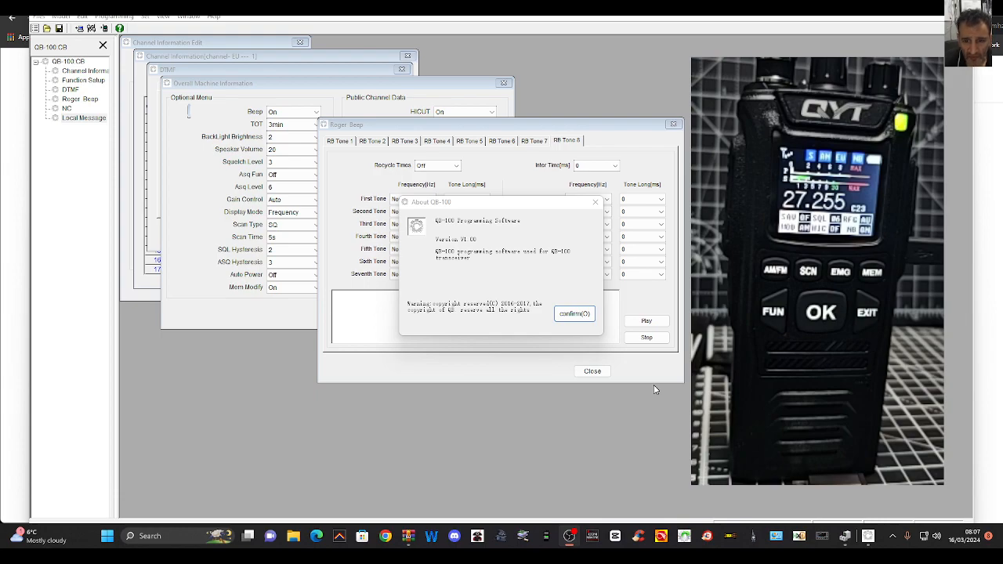
left_click(60, 17)
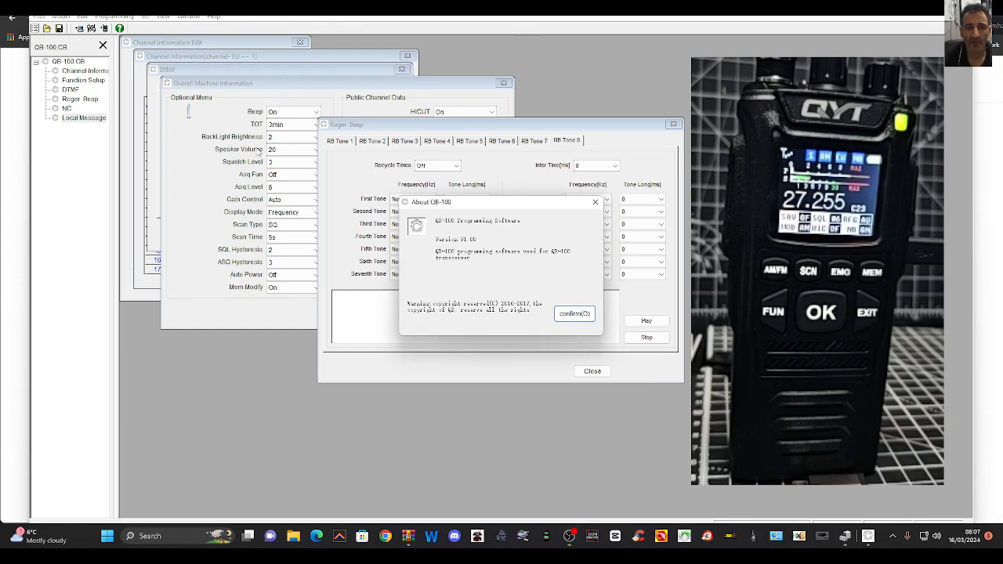
left_click(681, 152)
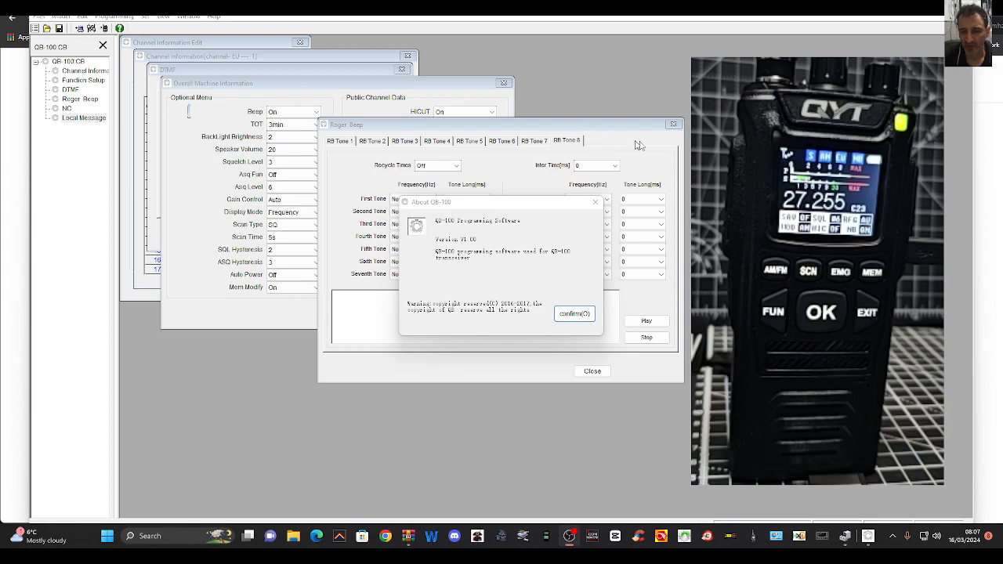